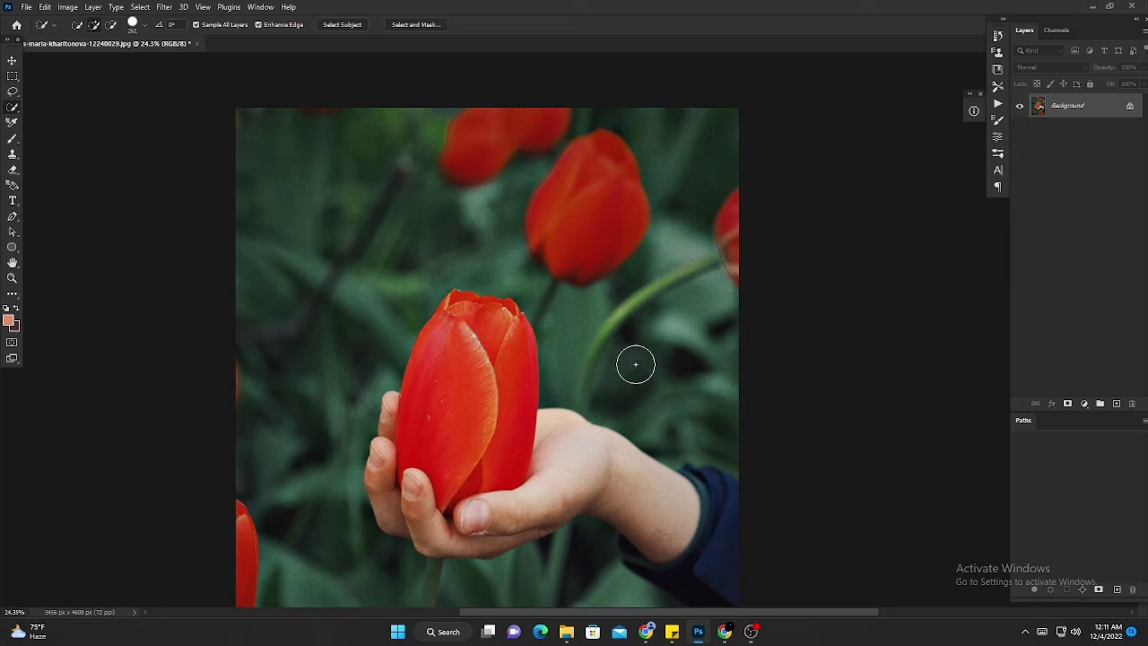
# Quick-select the central, upper-right, right-edge and bottom tulips
pyautogui.moveTo(491, 328)
pyautogui.mouseDown()
pyautogui.moveTo(448, 407)
pyautogui.moveTo(507, 408)
pyautogui.mouseUp()
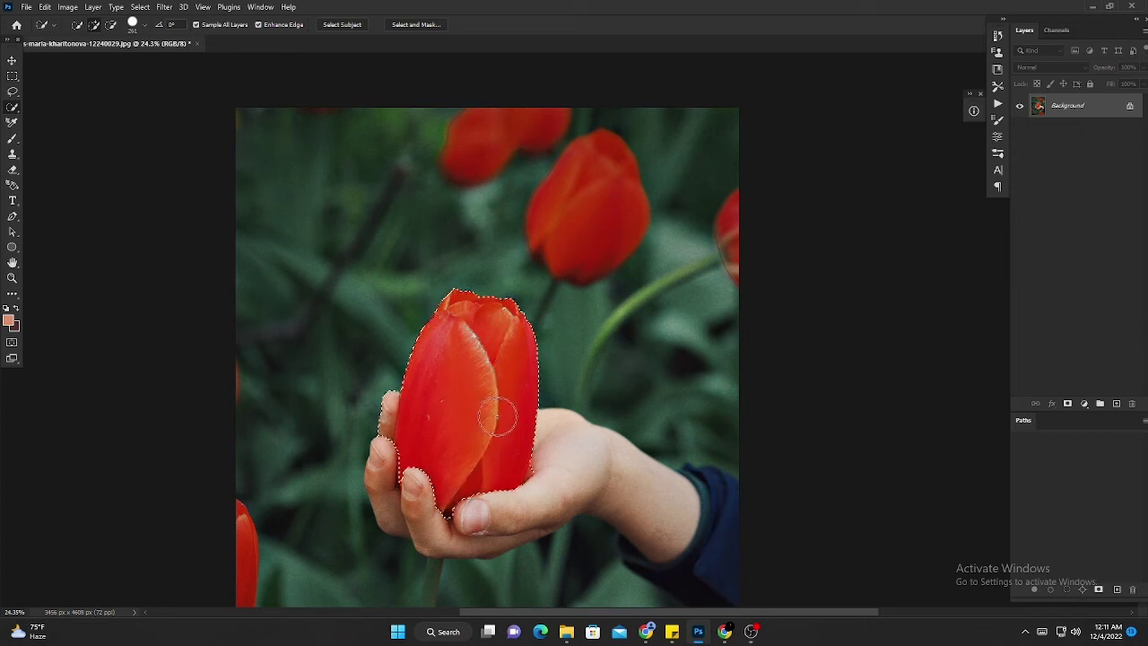
pyautogui.moveTo(558, 236); pyautogui.dragTo(589, 200)
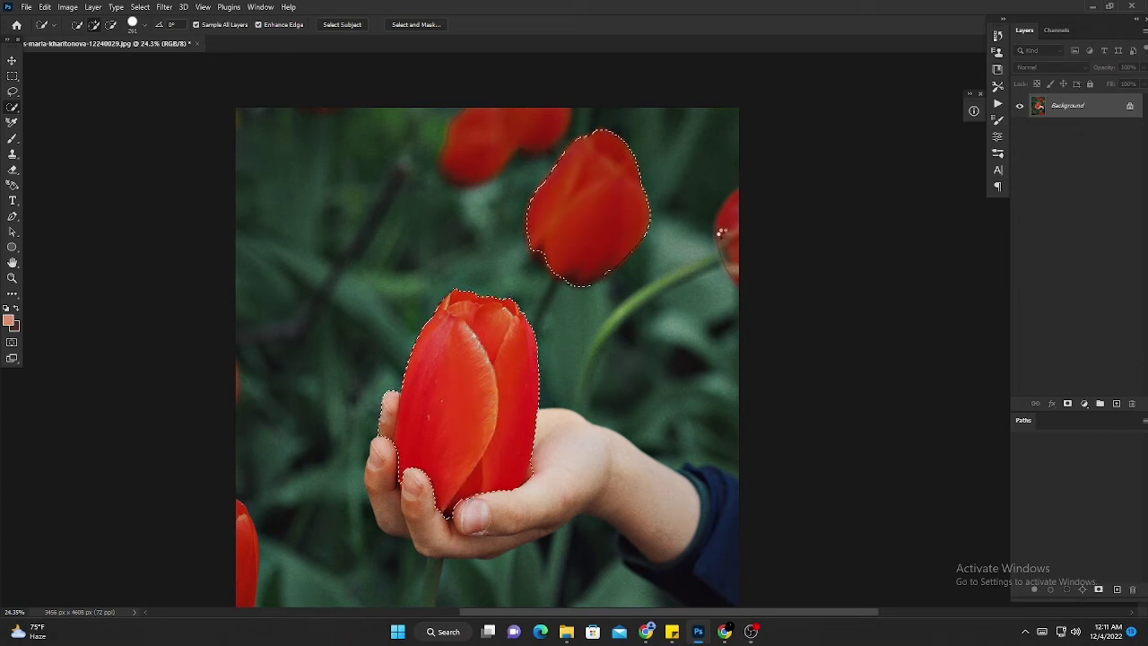
pyautogui.moveTo(748, 210); pyautogui.dragTo(754, 275)
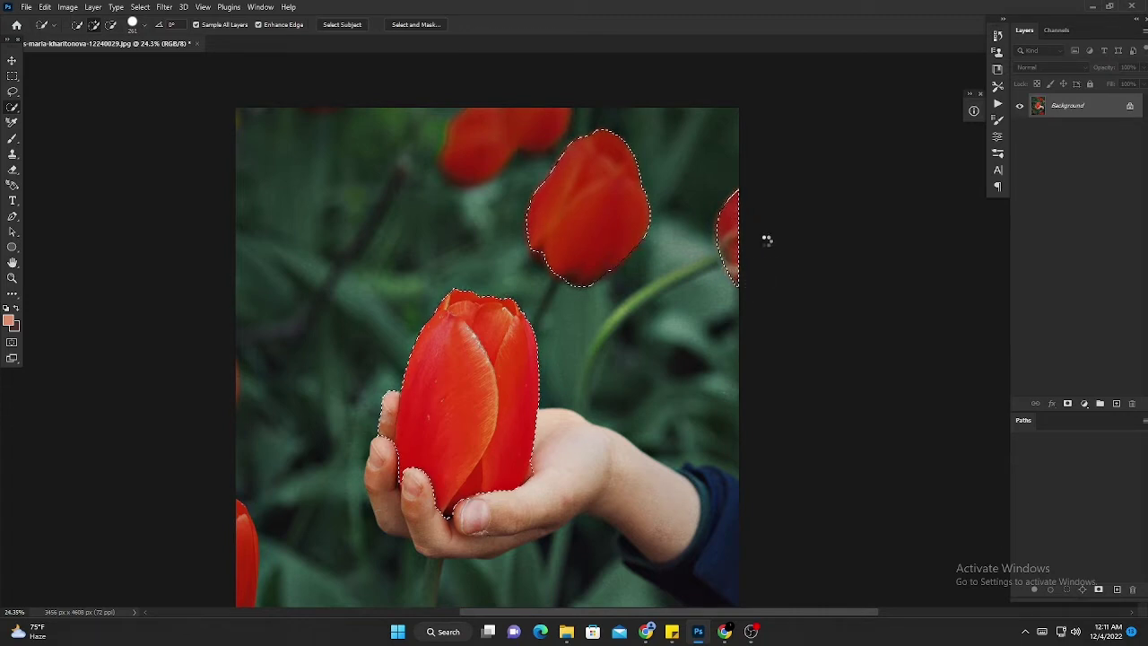
pyautogui.scroll(-5, 649, 331)
pyautogui.click(585, 456)
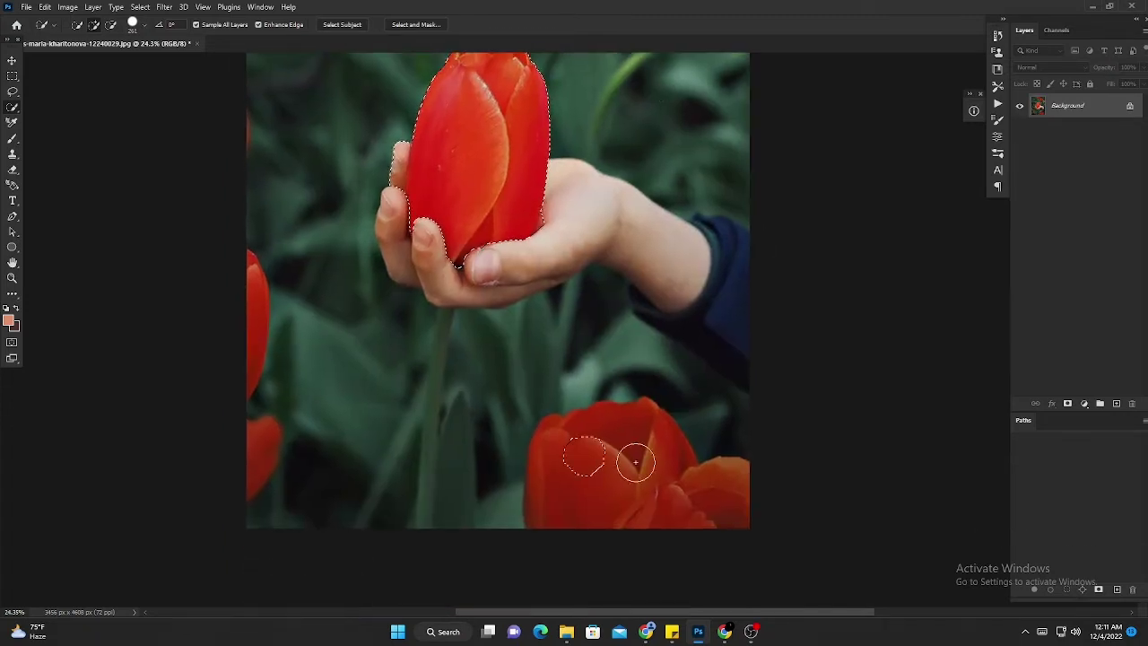
pyautogui.moveTo(637, 462); pyautogui.dragTo(662, 496)
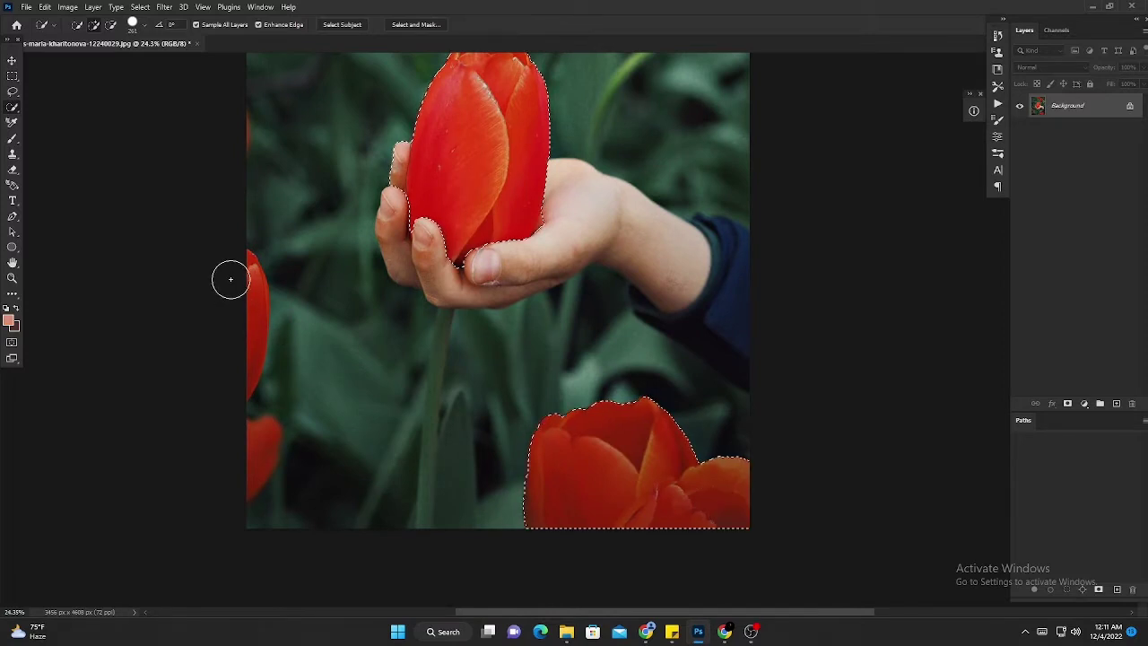
# Add the left-edge, lower-left, top-left sliver and top tulips to the selection
pyautogui.moveTo(228, 277); pyautogui.dragTo(236, 343)
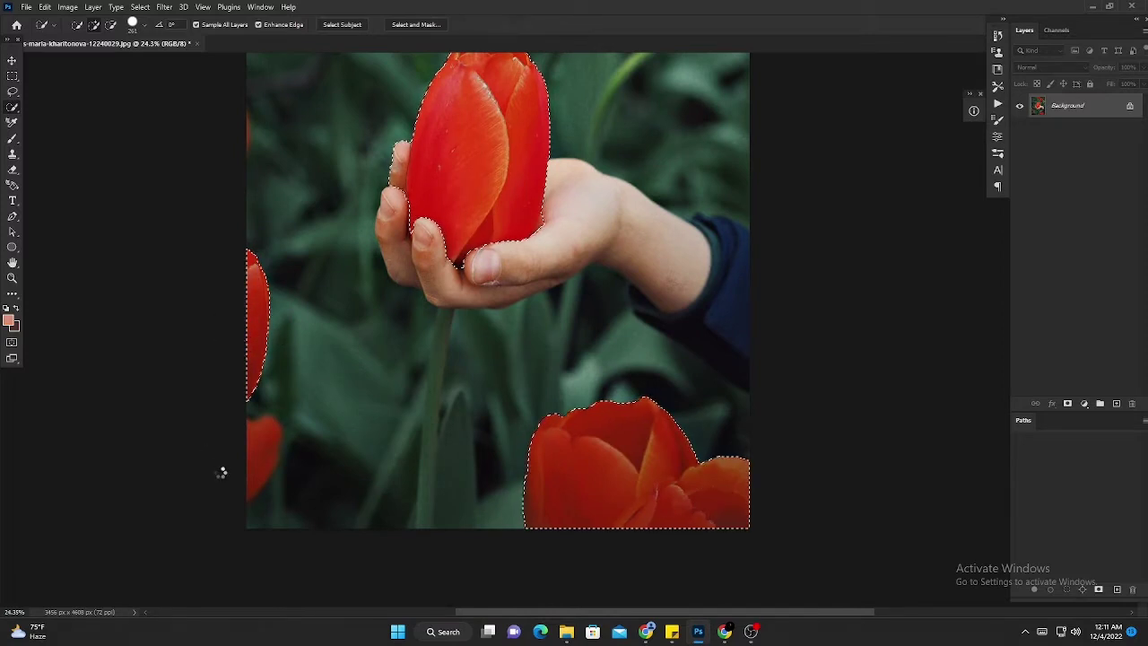
pyautogui.moveTo(226, 472); pyautogui.dragTo(258, 441)
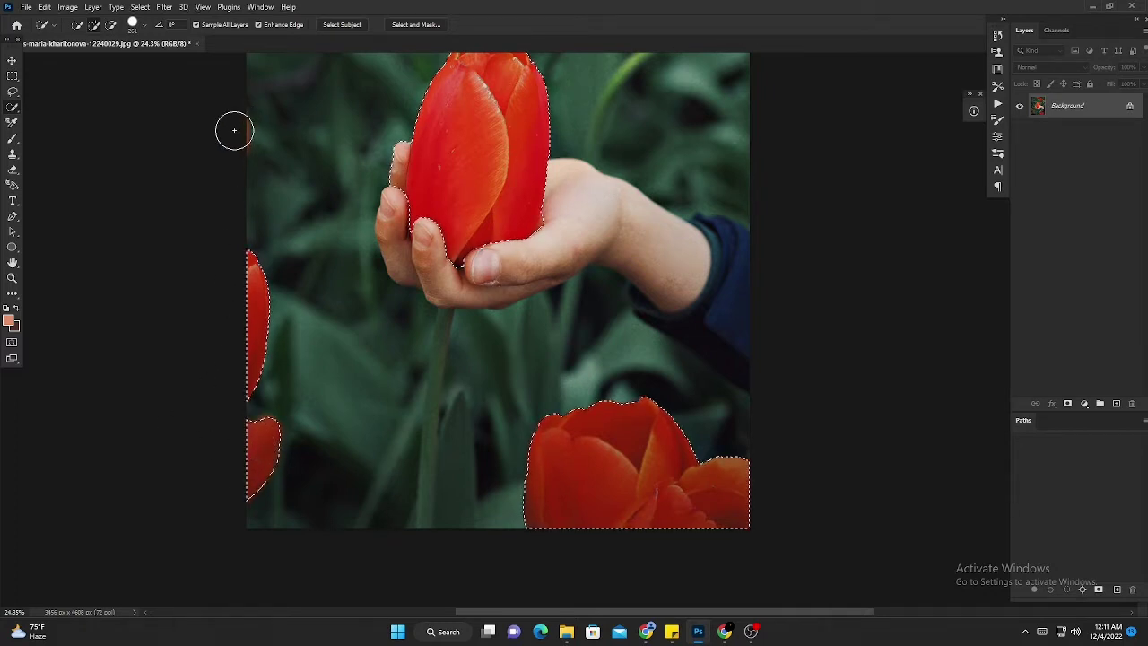
pyautogui.moveTo(233, 128); pyautogui.dragTo(228, 131)
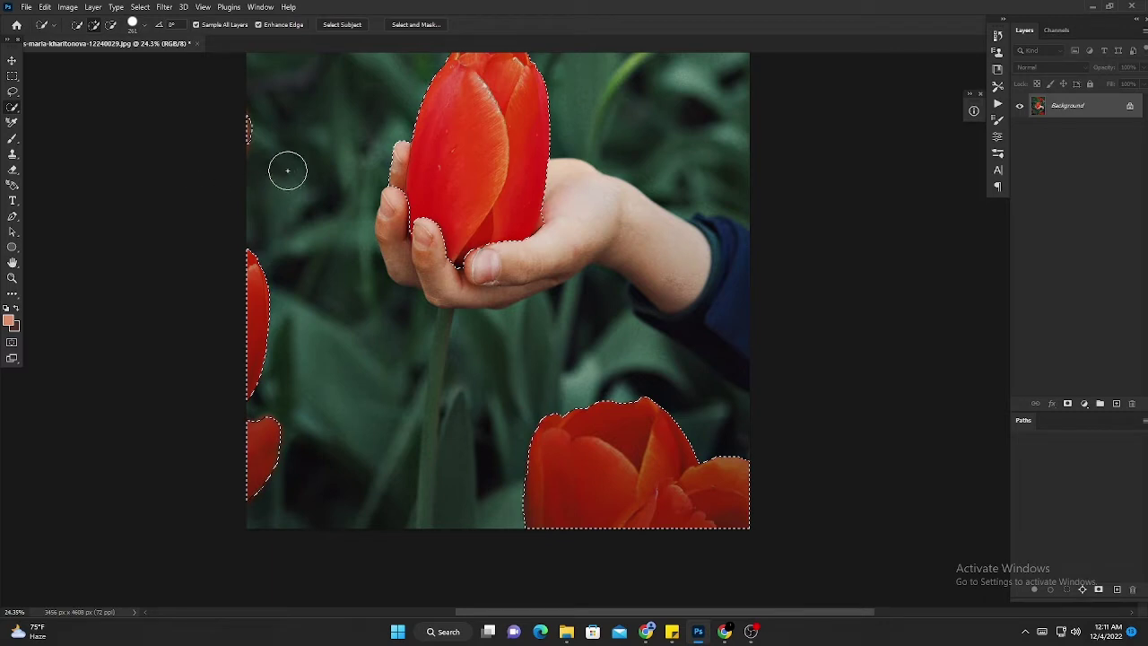
pyautogui.scroll(5, 303, 141)
pyautogui.moveTo(471, 164); pyautogui.dragTo(482, 156)
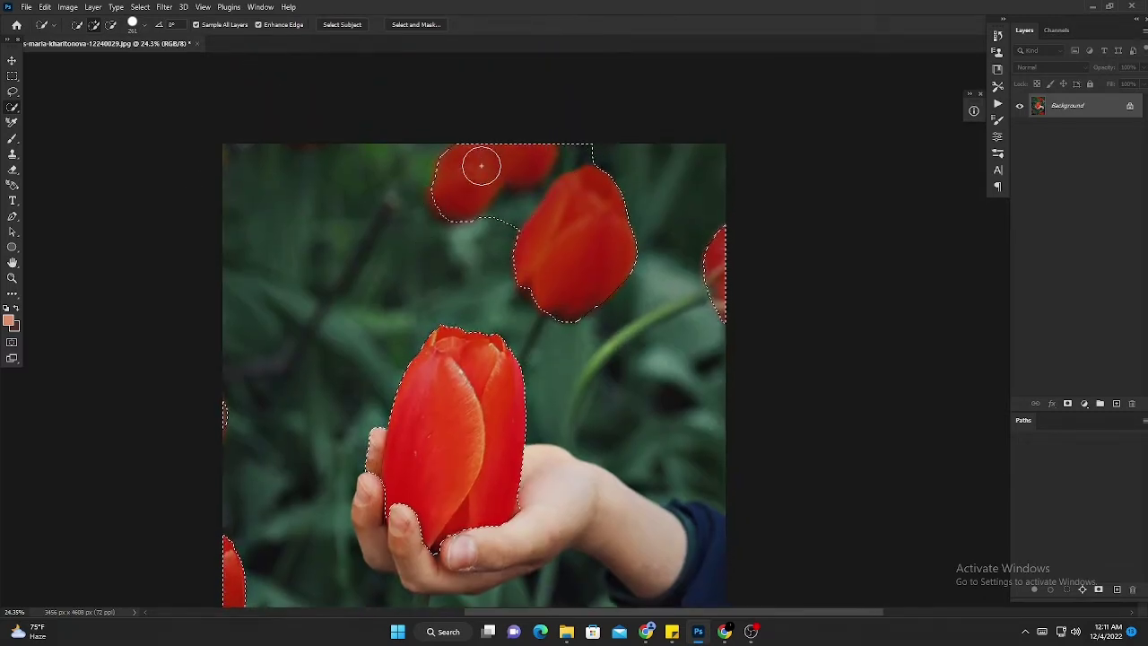
pyautogui.moveTo(574, 356); pyautogui.dragTo(527, 131)
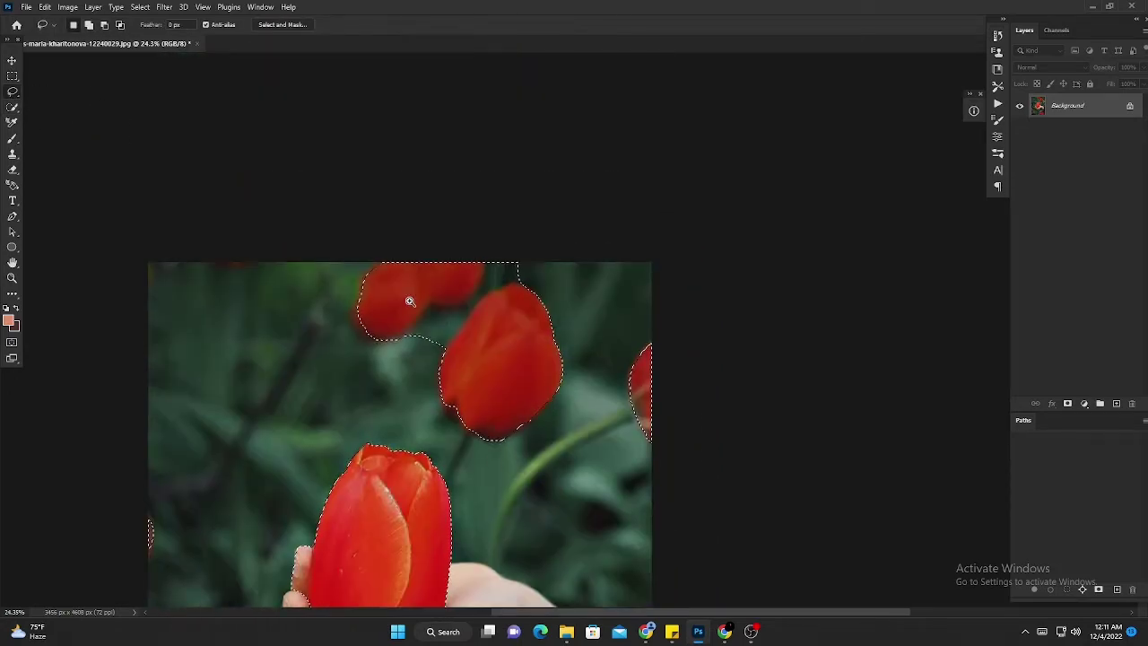
# Zoom in and trace along the upper tulip's edge to cut the fingers from the selection
pyautogui.click(409, 302)
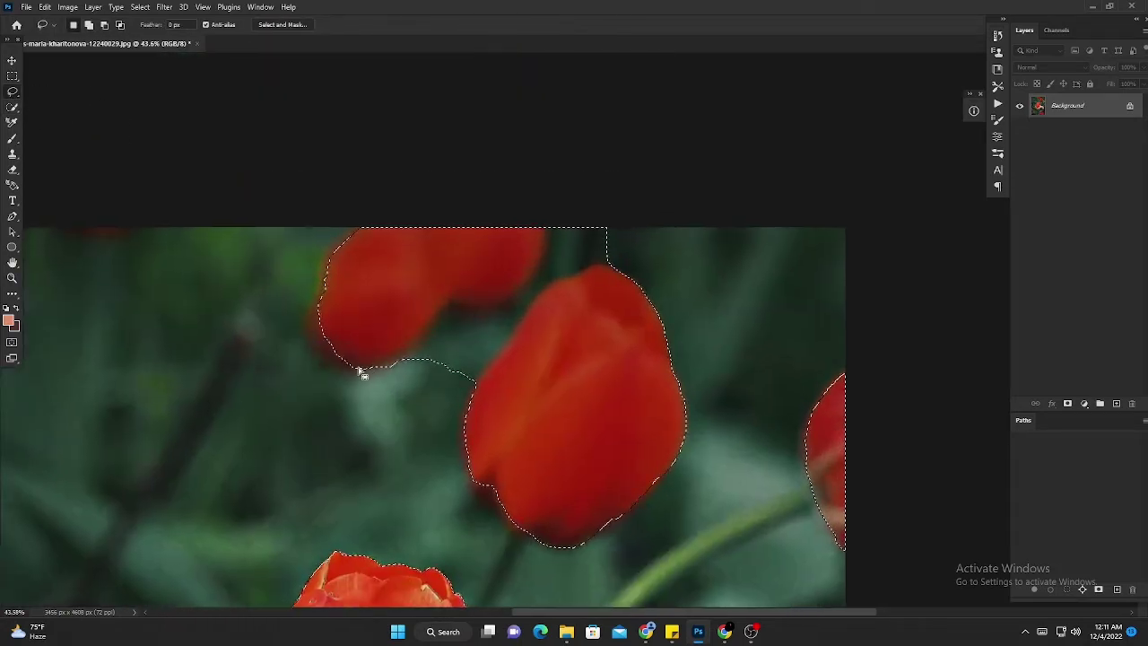
pyautogui.moveTo(415, 344)
pyautogui.mouseDown()
pyautogui.moveTo(457, 313)
pyautogui.moveTo(518, 302)
pyautogui.moveTo(546, 253)
pyautogui.moveTo(675, 235)
pyautogui.moveTo(564, 286)
pyautogui.moveTo(510, 344)
pyautogui.moveTo(290, 410)
pyautogui.moveTo(306, 421)
pyautogui.mouseUp()
pyautogui.scroll(-5, 305, 421)
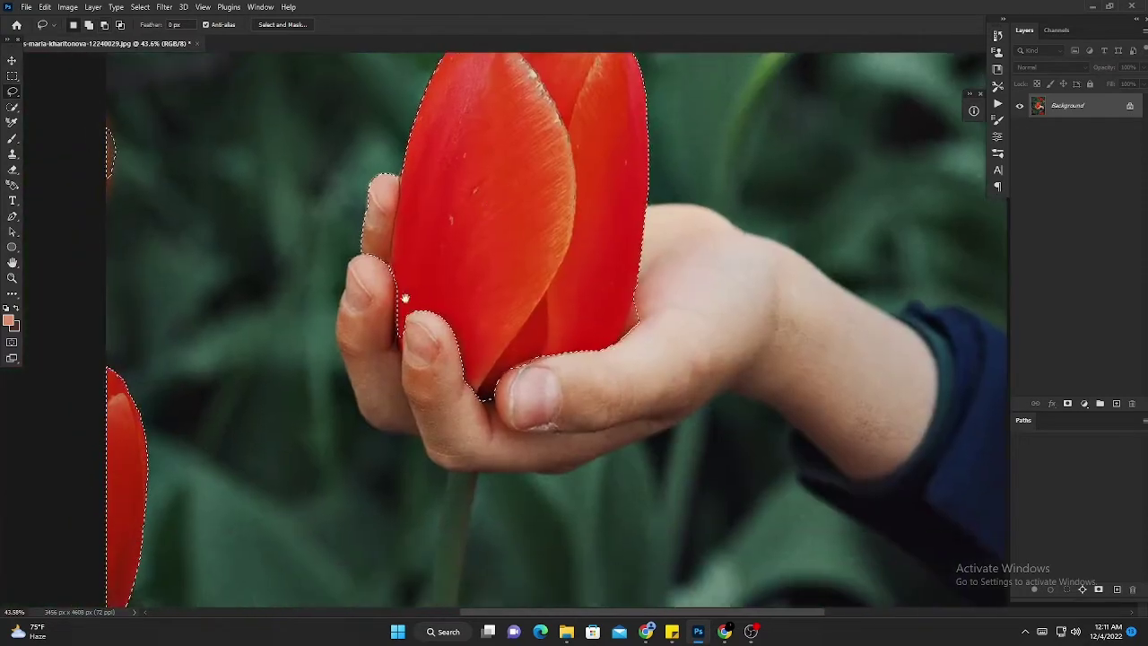
pyautogui.scroll(2, 404, 298)
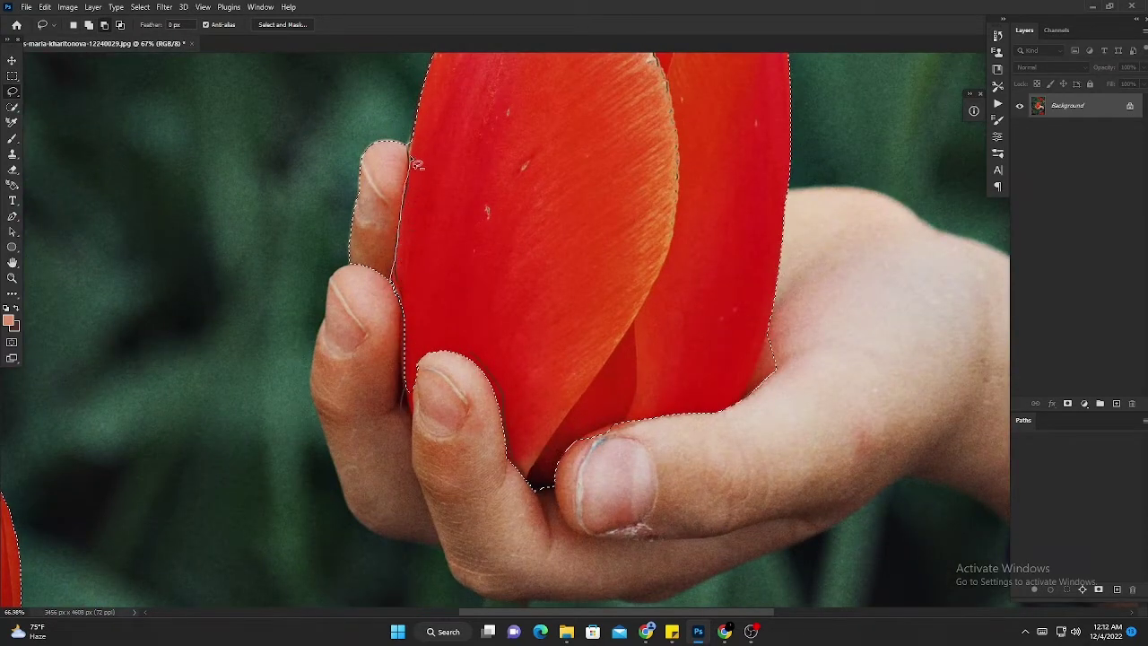
pyautogui.moveTo(507, 393)
pyautogui.mouseDown()
pyautogui.moveTo(368, 240)
pyautogui.moveTo(310, 260)
pyautogui.moveTo(285, 242)
pyautogui.moveTo(283, 193)
pyautogui.moveTo(314, 148)
pyautogui.moveTo(296, 245)
pyautogui.moveTo(305, 278)
pyautogui.moveTo(281, 256)
pyautogui.moveTo(277, 226)
pyautogui.moveTo(313, 120)
pyautogui.moveTo(331, 309)
pyautogui.moveTo(303, 323)
pyautogui.mouseUp()
pyautogui.scroll(2, 243, 229)
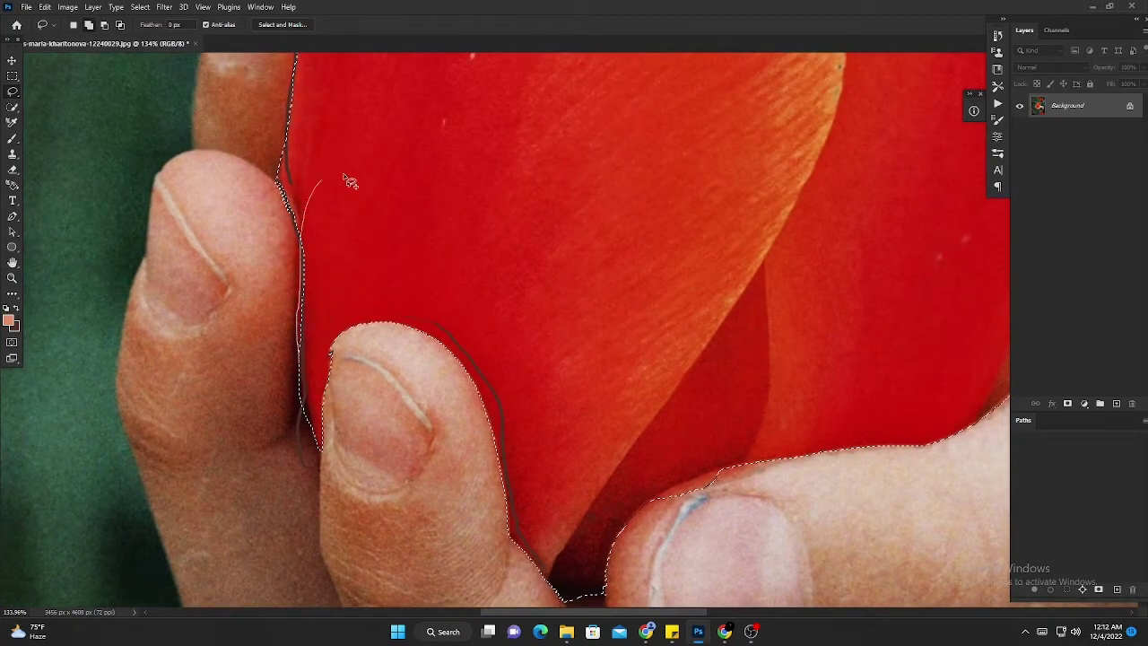
# Subtract the thumb and the skin beside it from the tulip selection
pyautogui.press('space')
pyautogui.moveTo(629, 209); pyautogui.dragTo(351, 79)
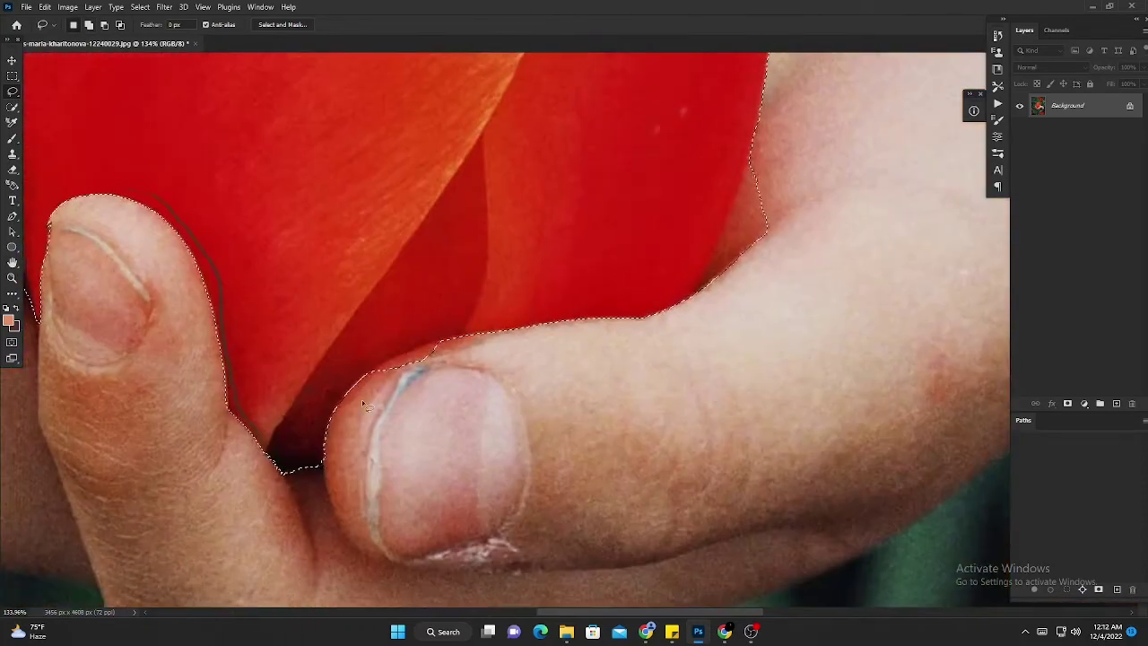
pyautogui.moveTo(341, 406); pyautogui.dragTo(422, 357)
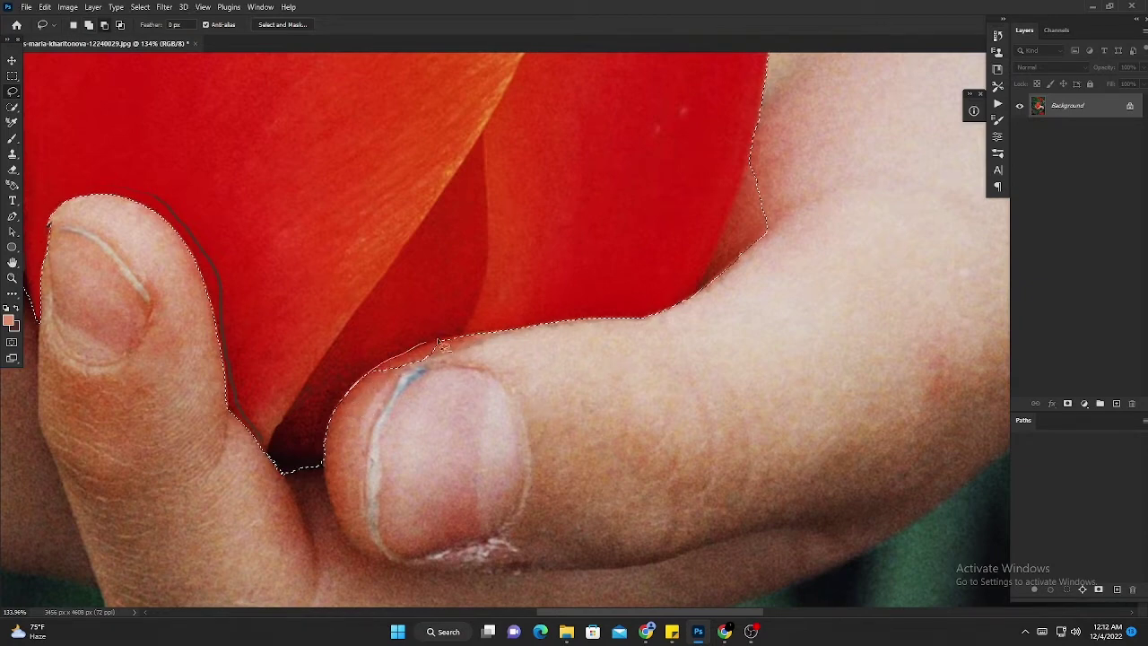
pyautogui.moveTo(779, 335); pyautogui.dragTo(496, 533)
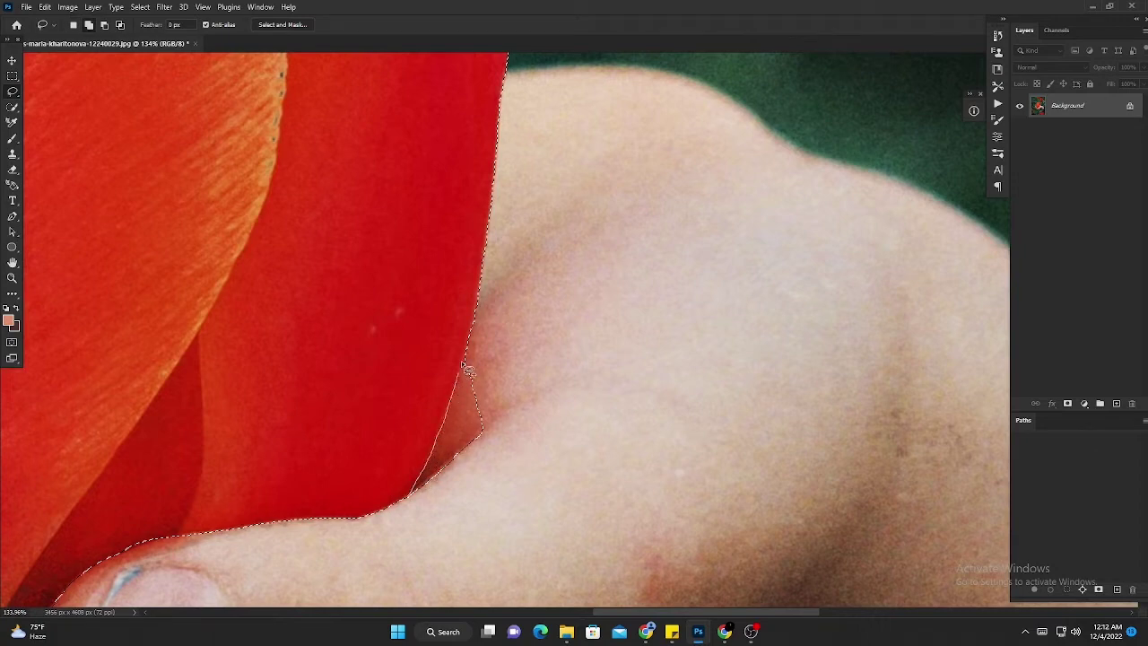
pyautogui.moveTo(467, 345)
pyautogui.mouseDown()
pyautogui.moveTo(433, 536)
pyautogui.moveTo(457, 409)
pyautogui.moveTo(410, 530)
pyautogui.mouseUp()
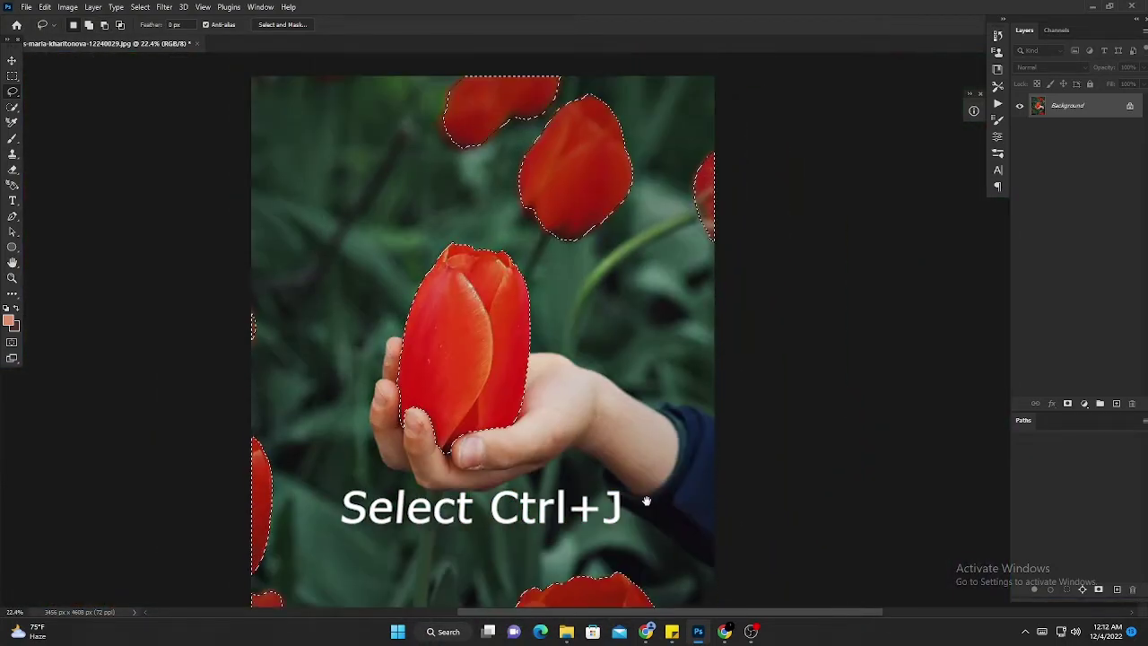
pyautogui.moveTo(546, 378); pyautogui.dragTo(469, 339)
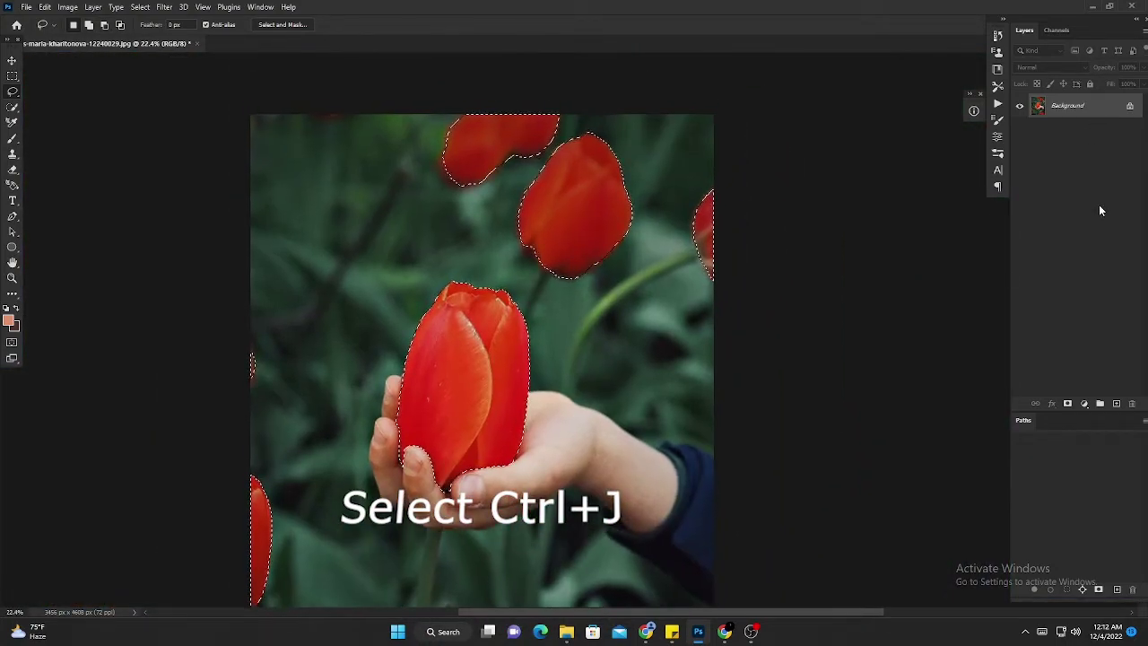
# Copy the selected tulips to Layer 1, add a group, and convert Layer 1 to a smart object
pyautogui.hotkey('ctrl', 'j')
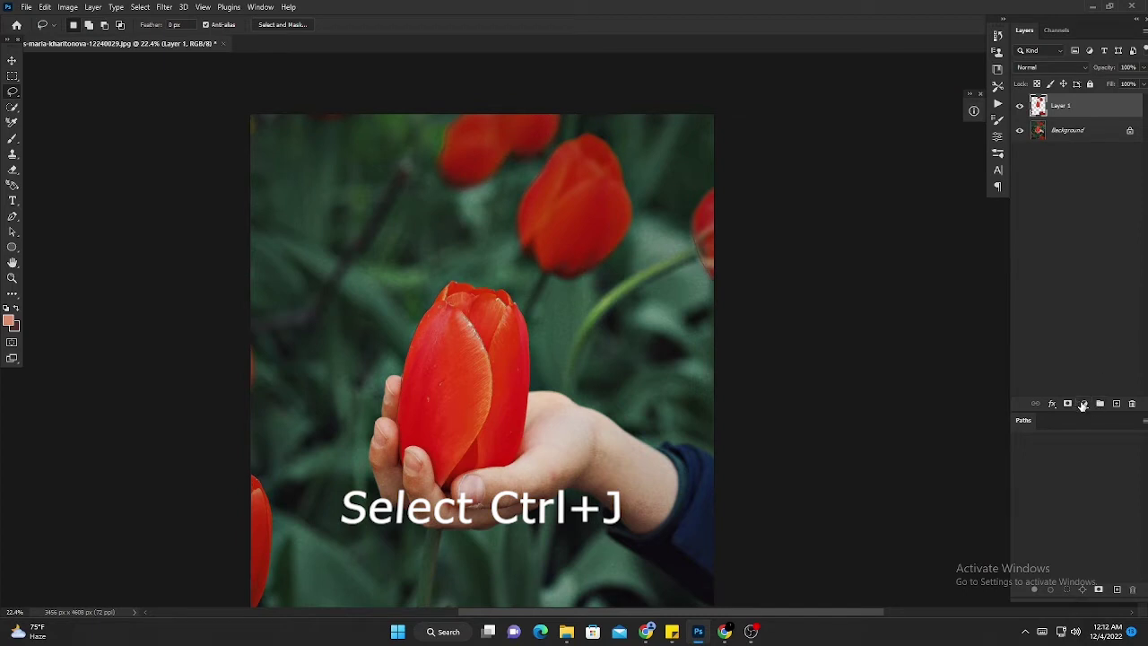
pyautogui.click(1100, 403)
pyautogui.rightClick(1074, 130)
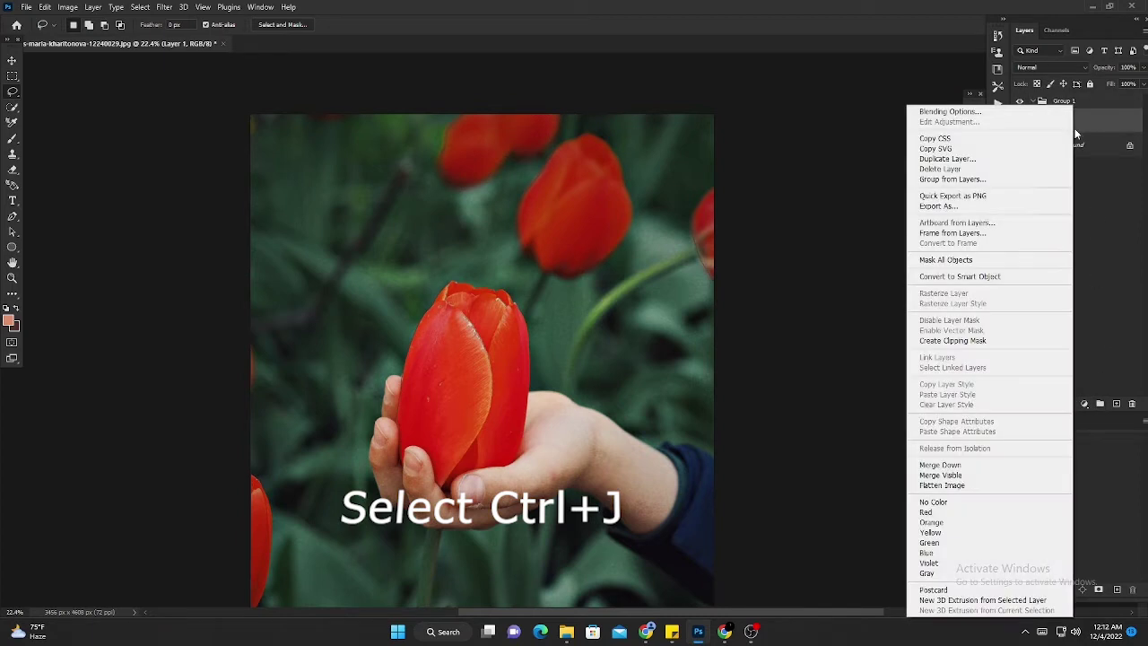
pyautogui.click(978, 277)
# Duplicate Layer 1 and set the copy's blend mode to Linear Dodge (Add)
pyautogui.moveTo(1094, 124); pyautogui.dragTo(1117, 404)
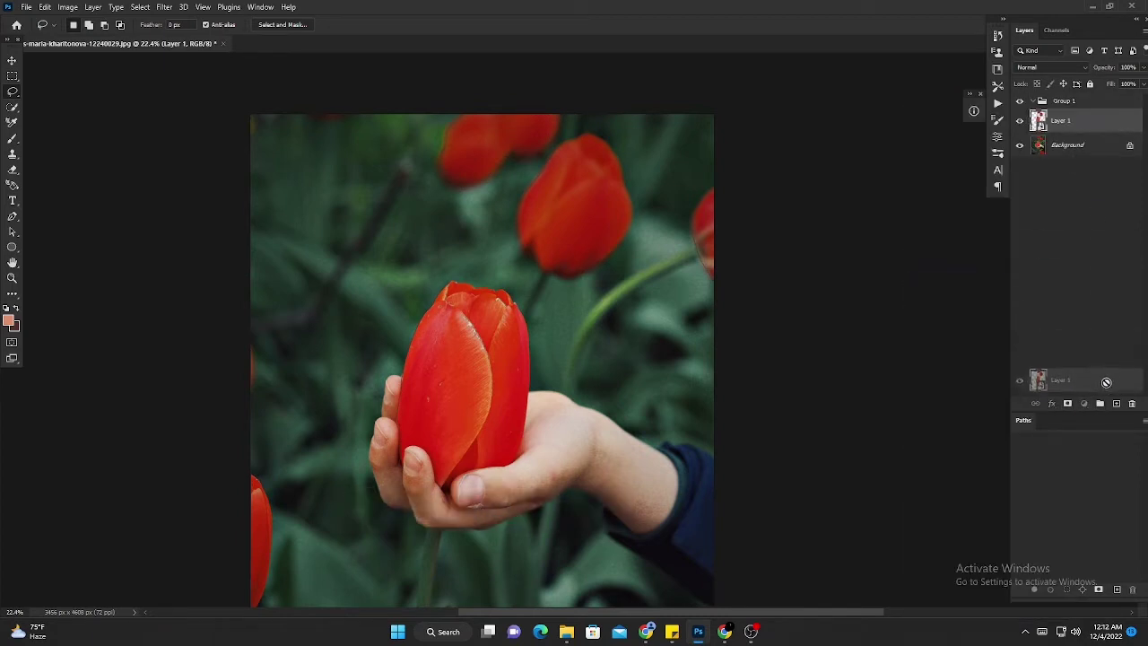
pyautogui.click(1047, 68)
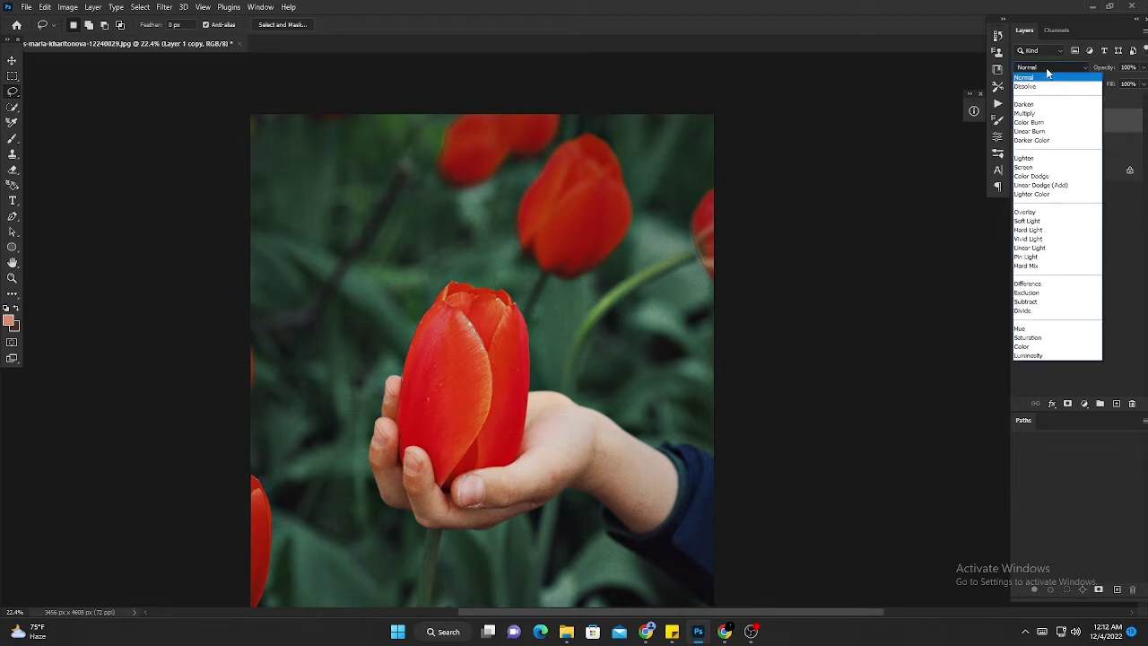
pyautogui.click(1051, 188)
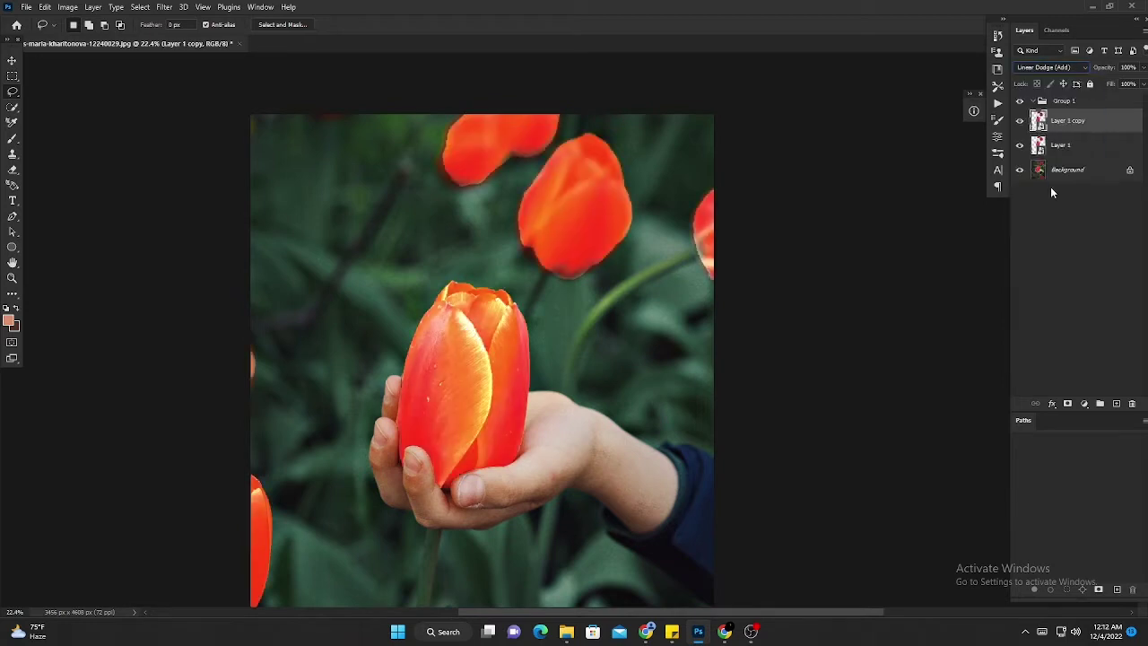
# Give Layer 1 copy a 5-pixel Gaussian Blur, then duplicate it with a 150-pixel radius
pyautogui.click(164, 7)
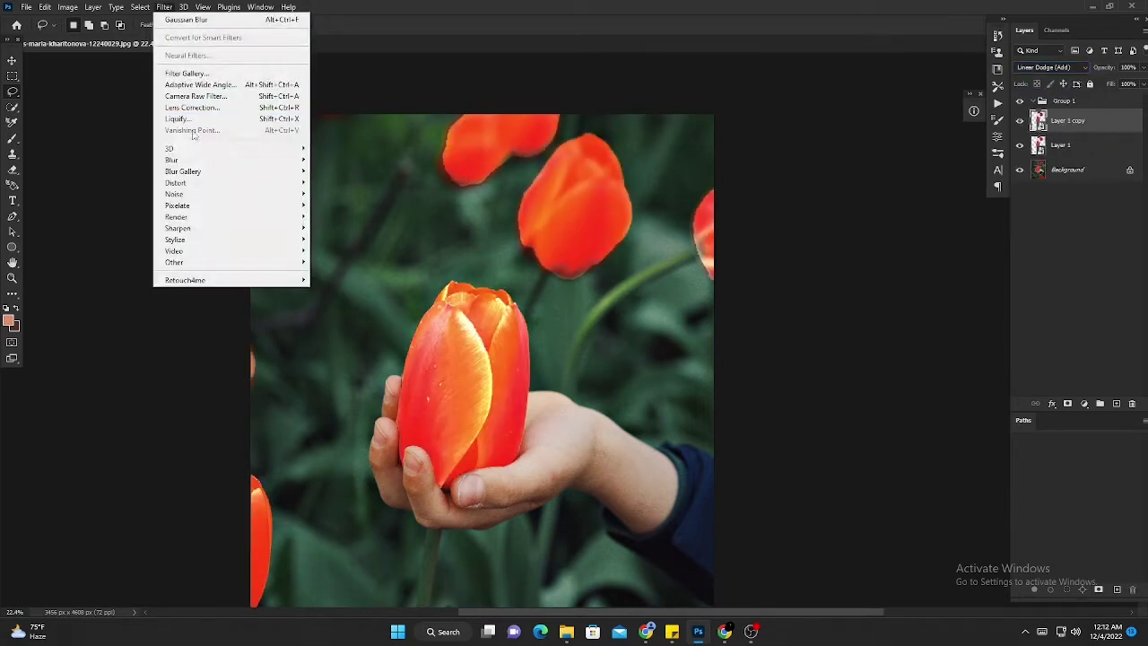
pyautogui.click(341, 204)
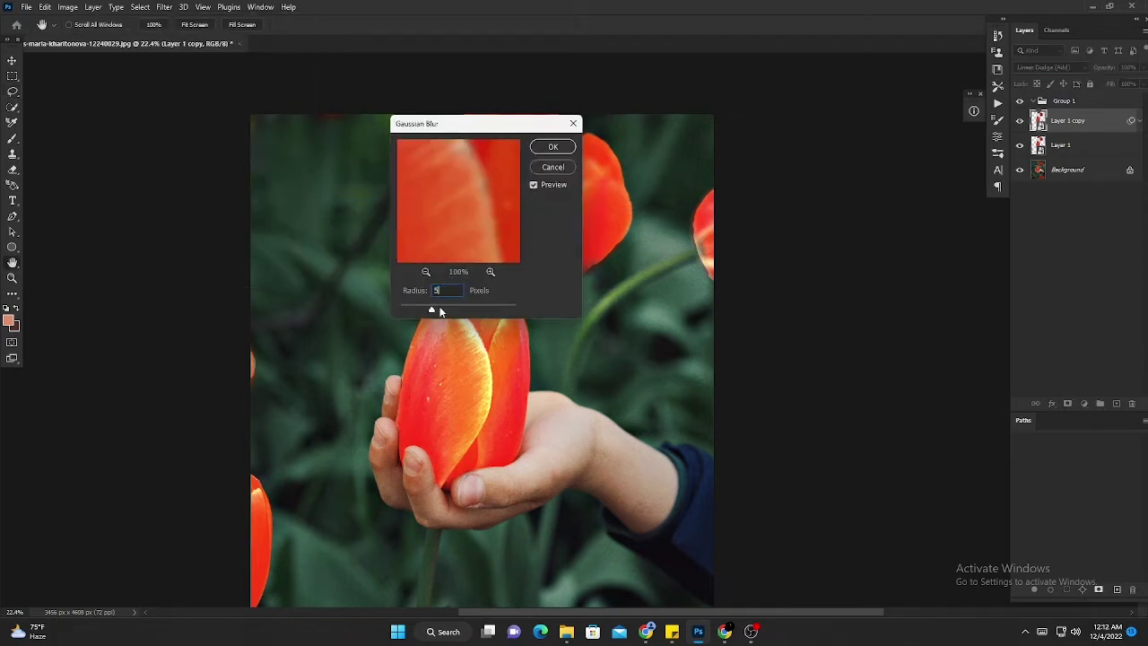
pyautogui.click(553, 147)
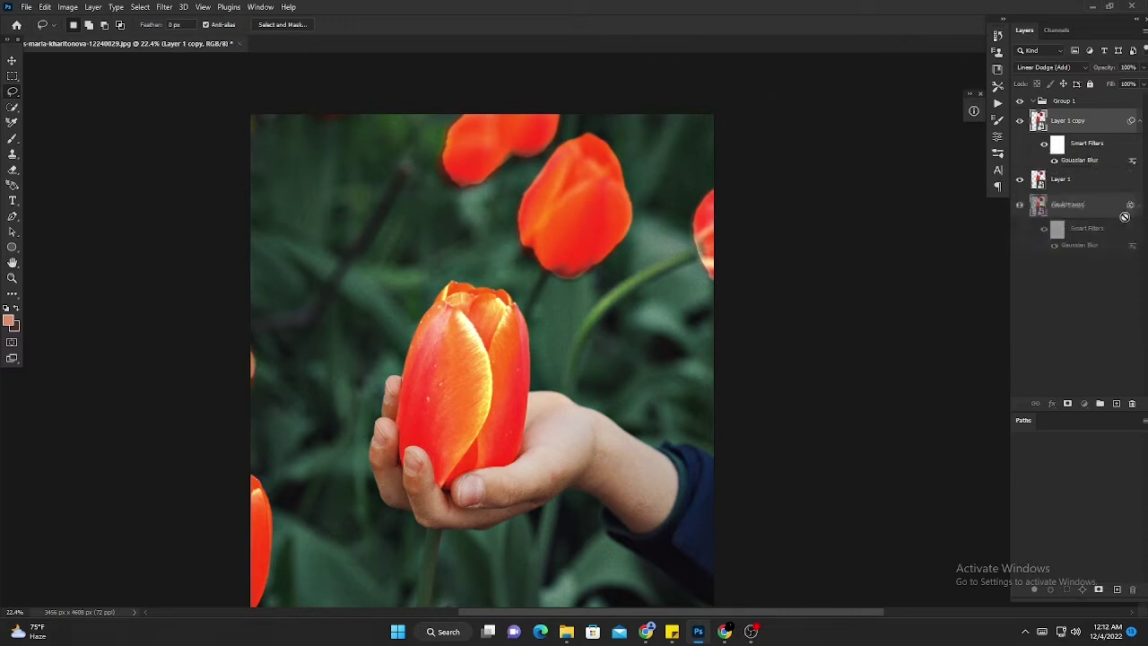
pyautogui.moveTo(1113, 124); pyautogui.dragTo(1115, 403)
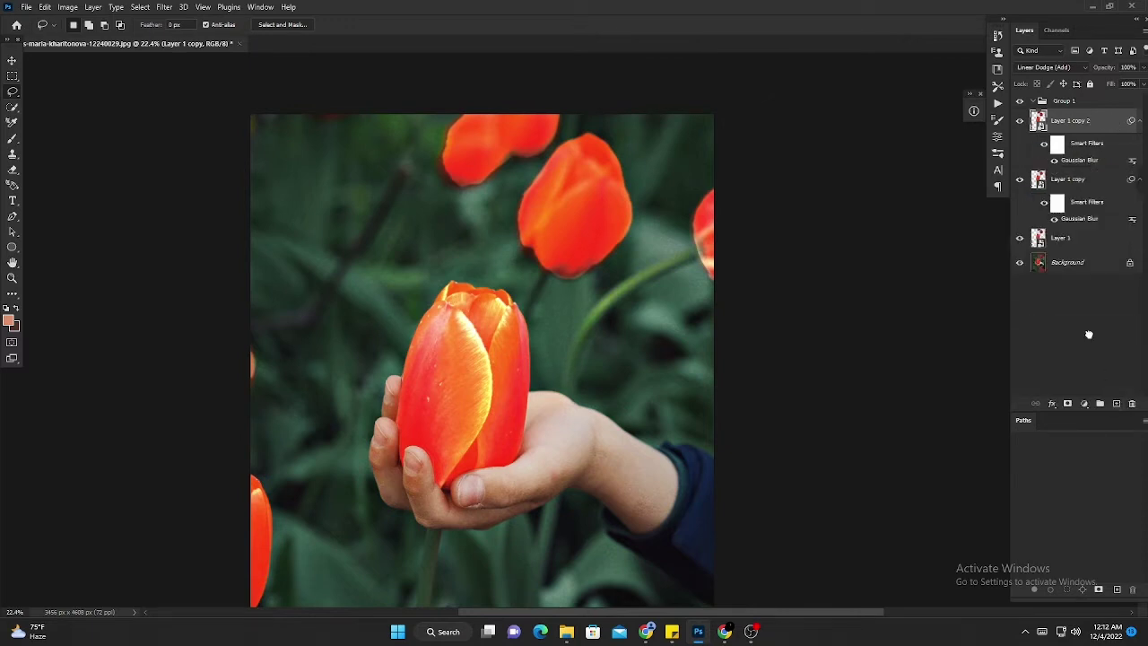
pyautogui.doubleClick(1081, 160)
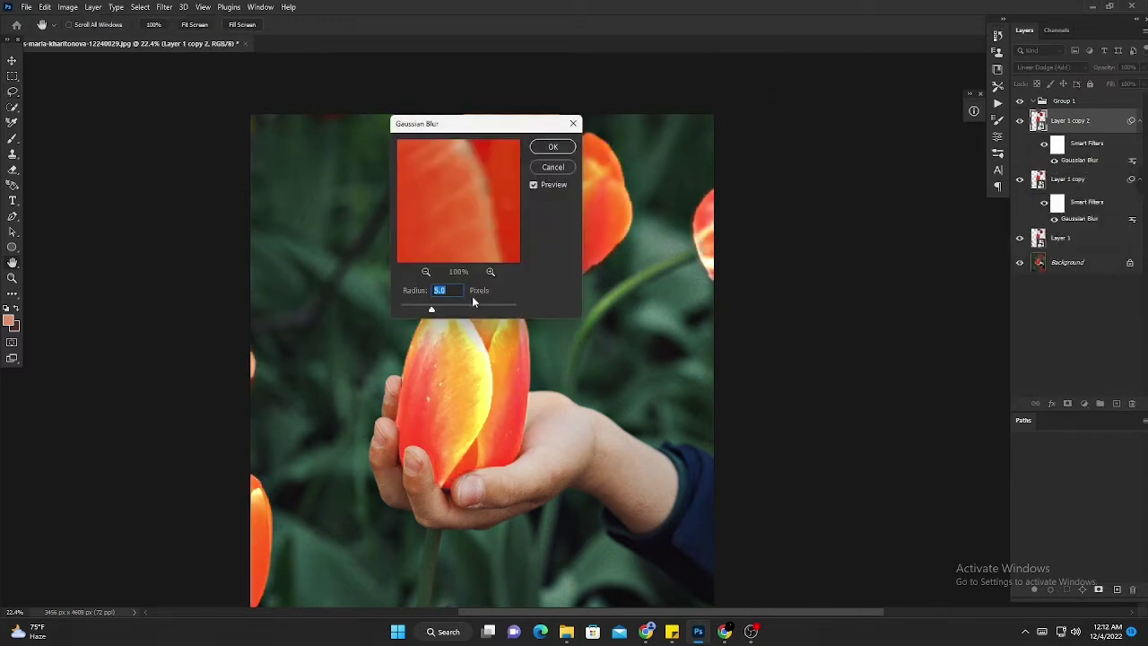
pyautogui.write('1')
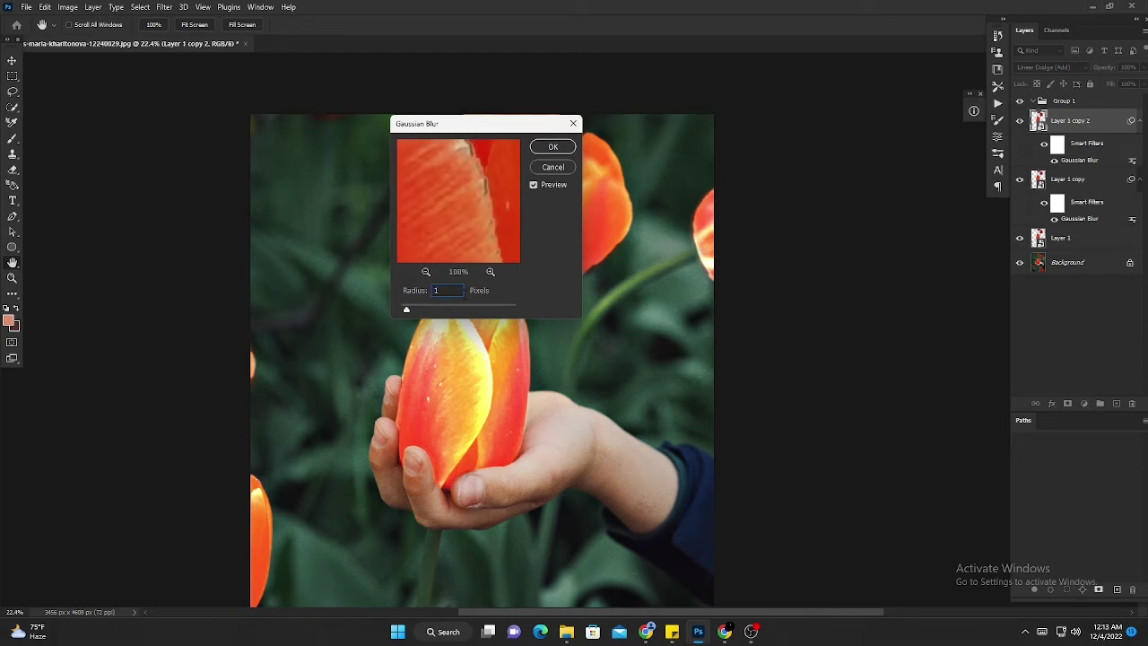
pyautogui.write('50')
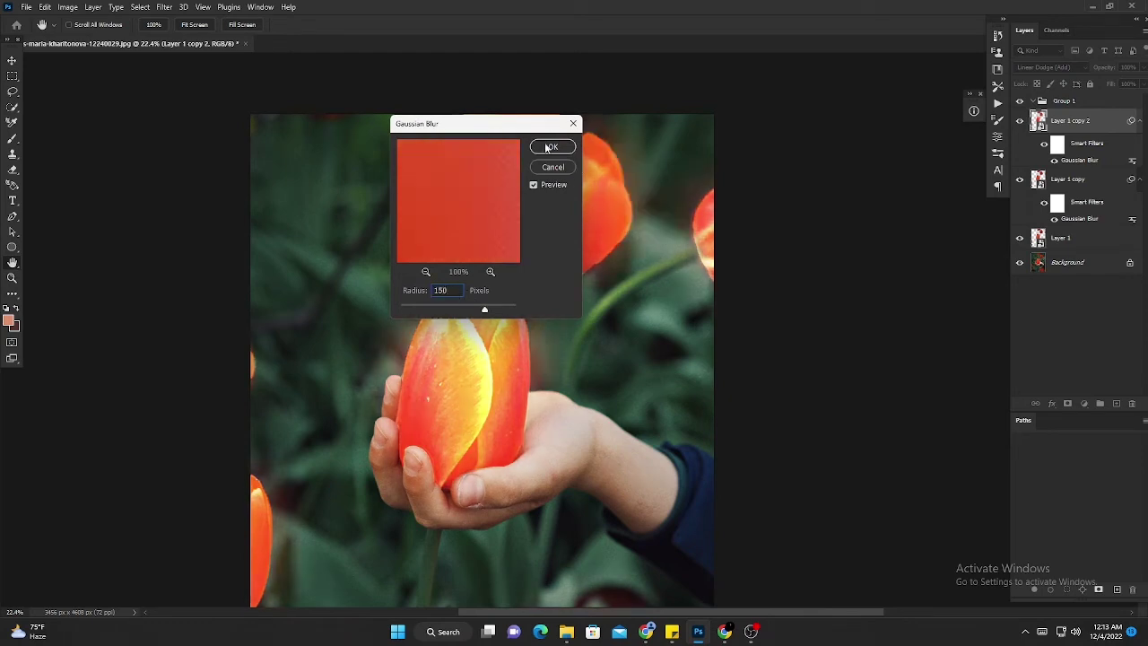
pyautogui.click(551, 146)
# Duplicate again and set Layer 1 copy 3's Gaussian Blur radius to 250 pixels
pyautogui.moveTo(1076, 124); pyautogui.dragTo(1130, 403)
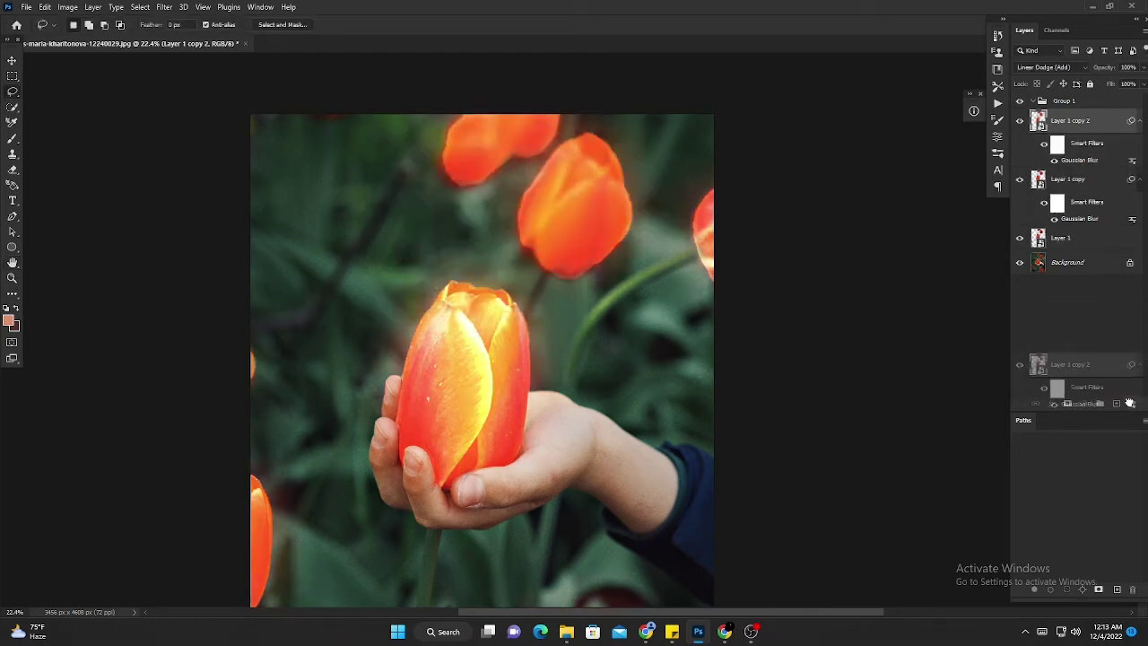
pyautogui.doubleClick(1080, 160)
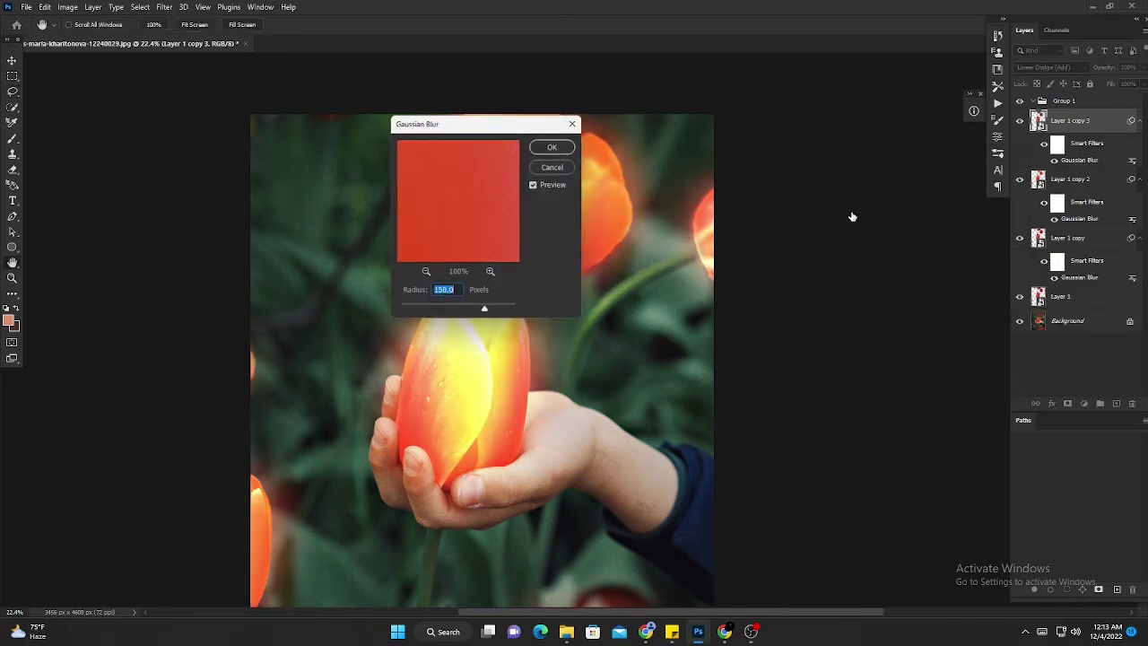
pyautogui.write('2')
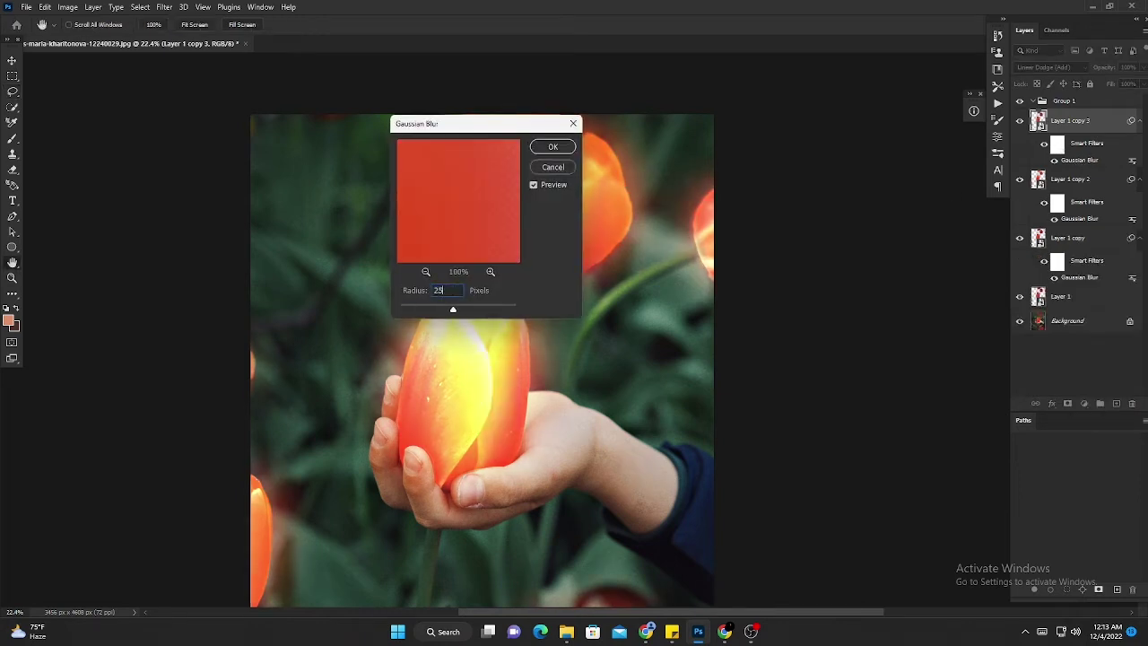
pyautogui.write('50')
pyautogui.press('Tab')
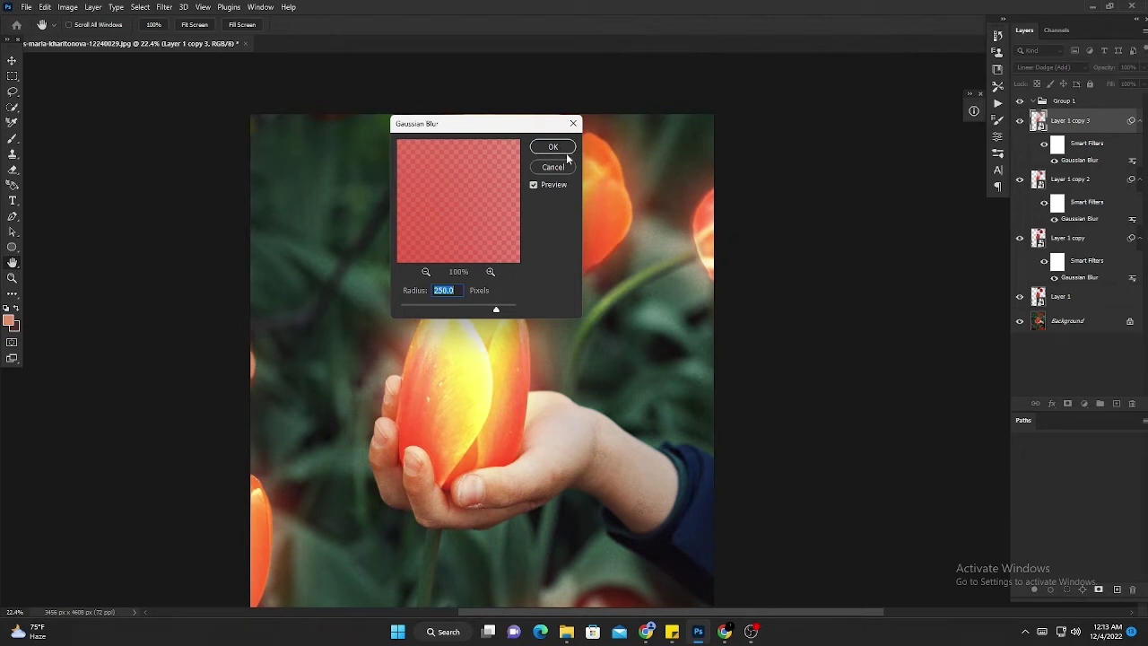
pyautogui.click(538, 147)
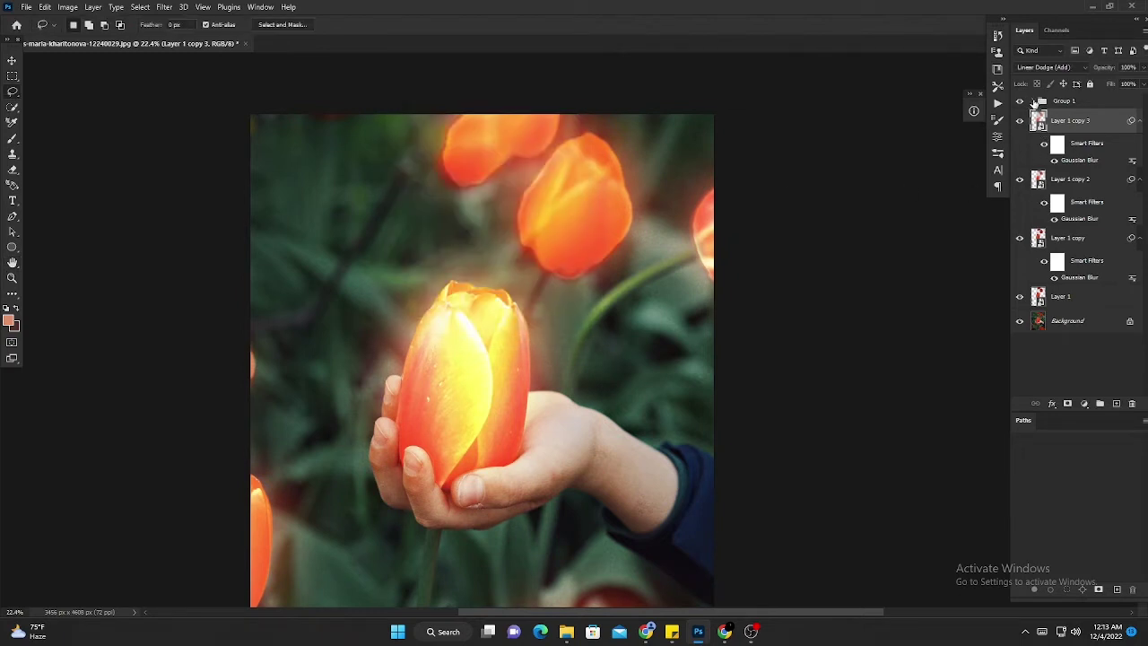
# Group the three blurred copies, move Layer 1 into Group 1, then select Background
pyautogui.scroll(-1, 1093, 126)
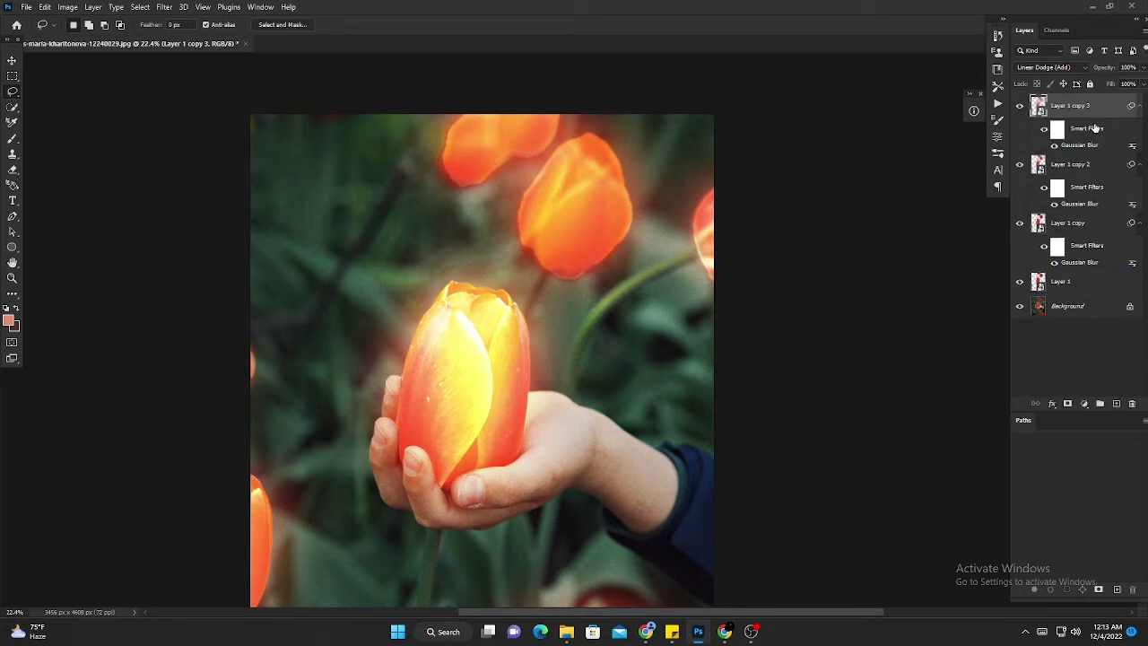
pyautogui.keyDown('shift'); pyautogui.click(1090, 231); pyautogui.keyUp('shift')
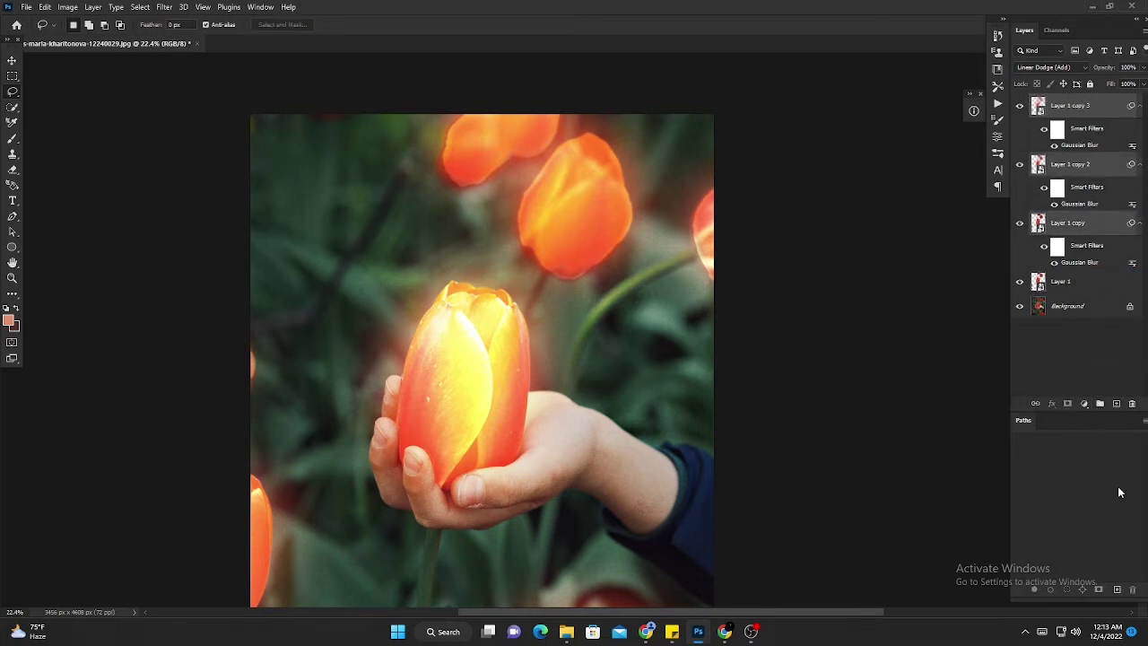
pyautogui.hotkey('ctrl', 'g')
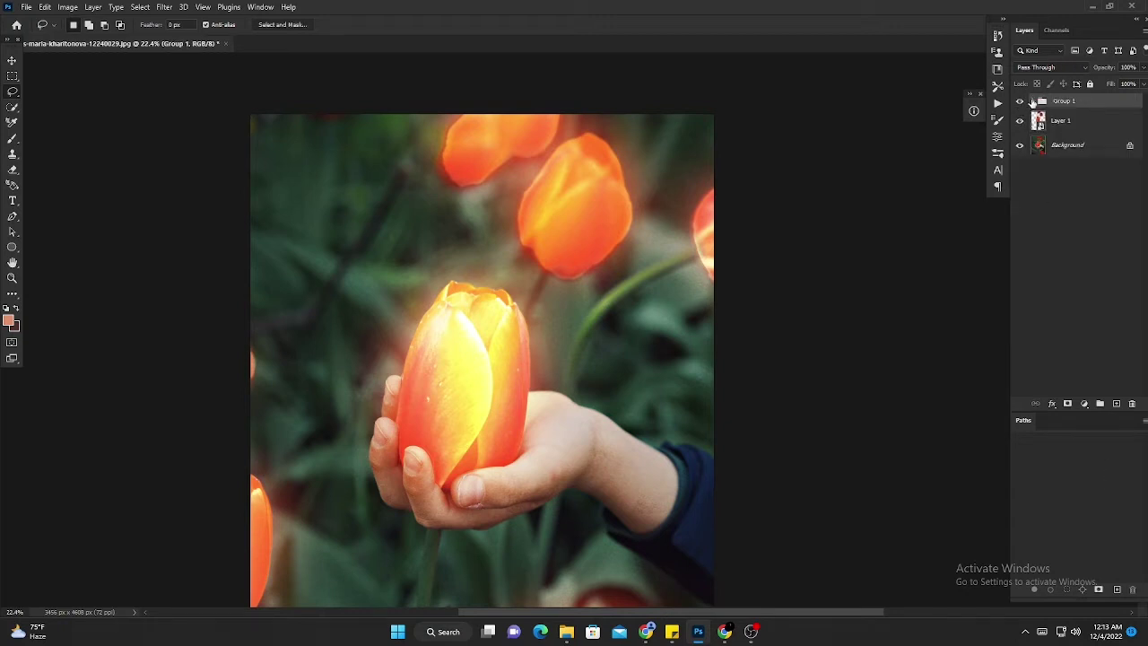
pyautogui.moveTo(1063, 120)
pyautogui.mouseDown()
pyautogui.moveTo(1068, 101)
pyautogui.moveTo(1111, 302)
pyautogui.moveTo(1112, 290)
pyautogui.mouseUp()
pyautogui.click(1034, 101)
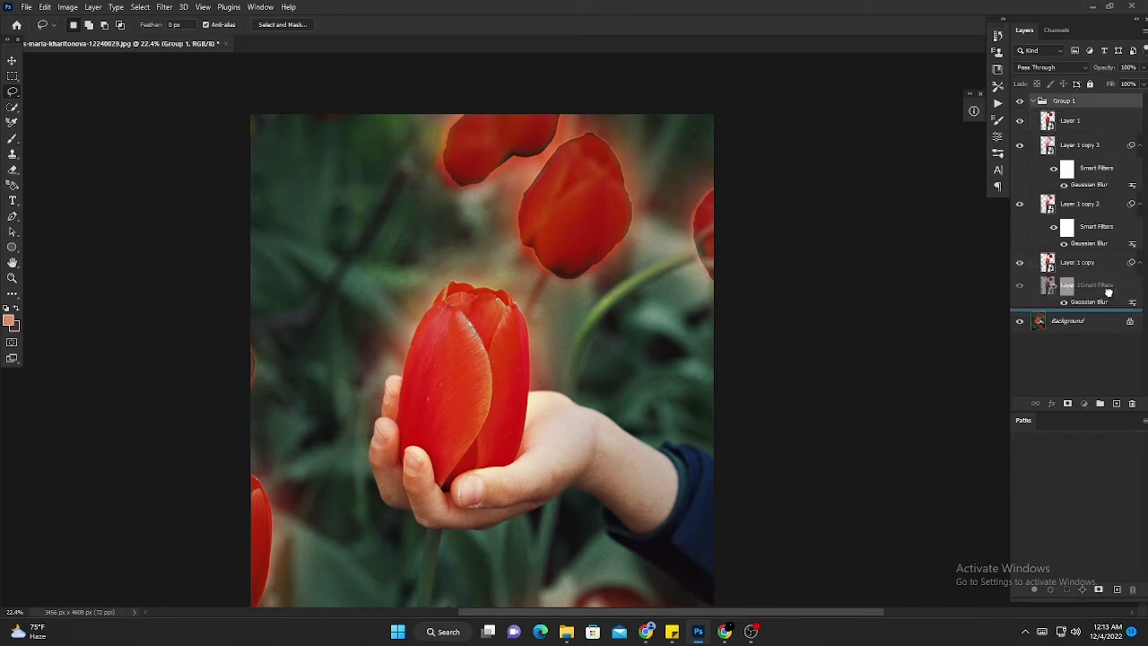
pyautogui.click(1034, 101)
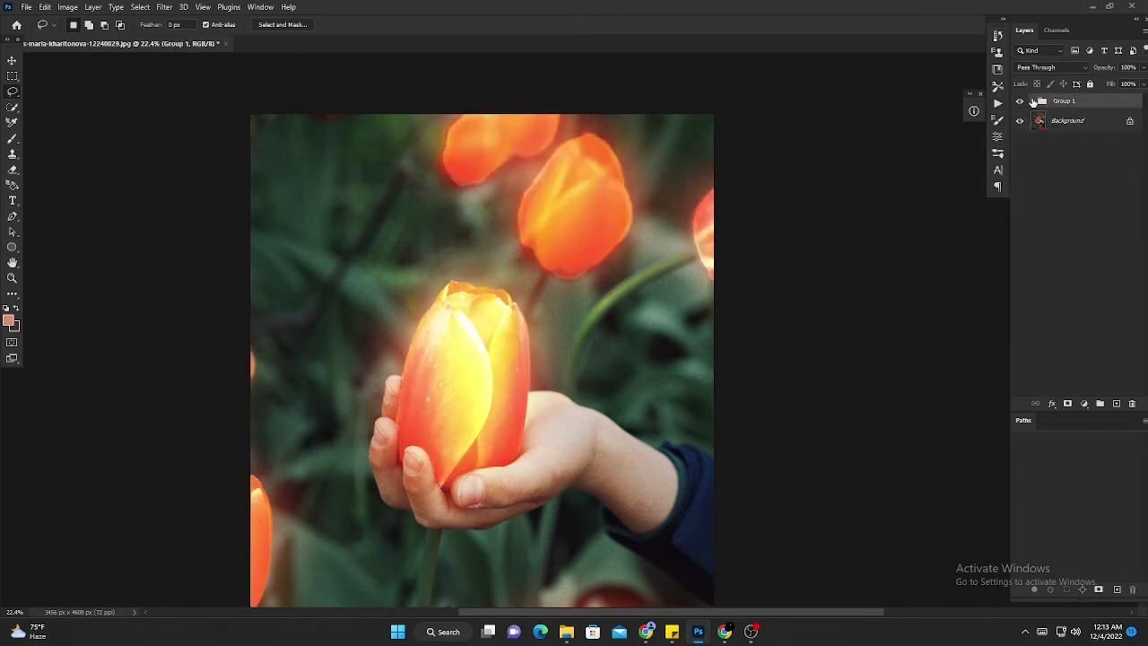
pyautogui.click(1080, 128)
# Add a Black & White adjustment layer above Background
pyautogui.click(1084, 403)
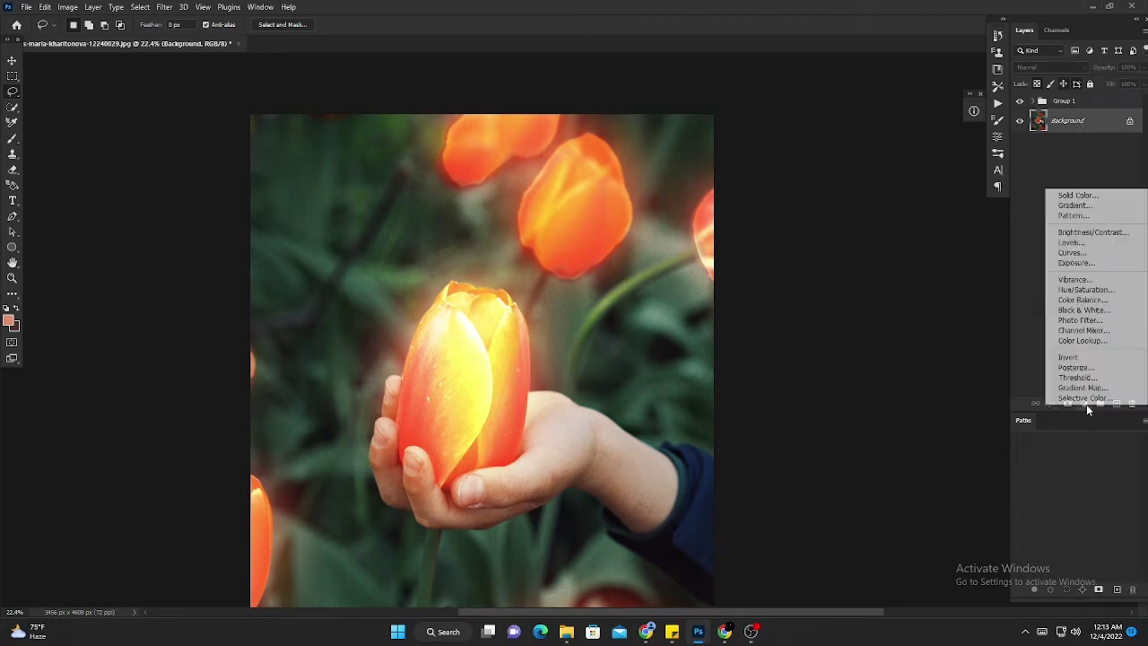
pyautogui.click(1086, 310)
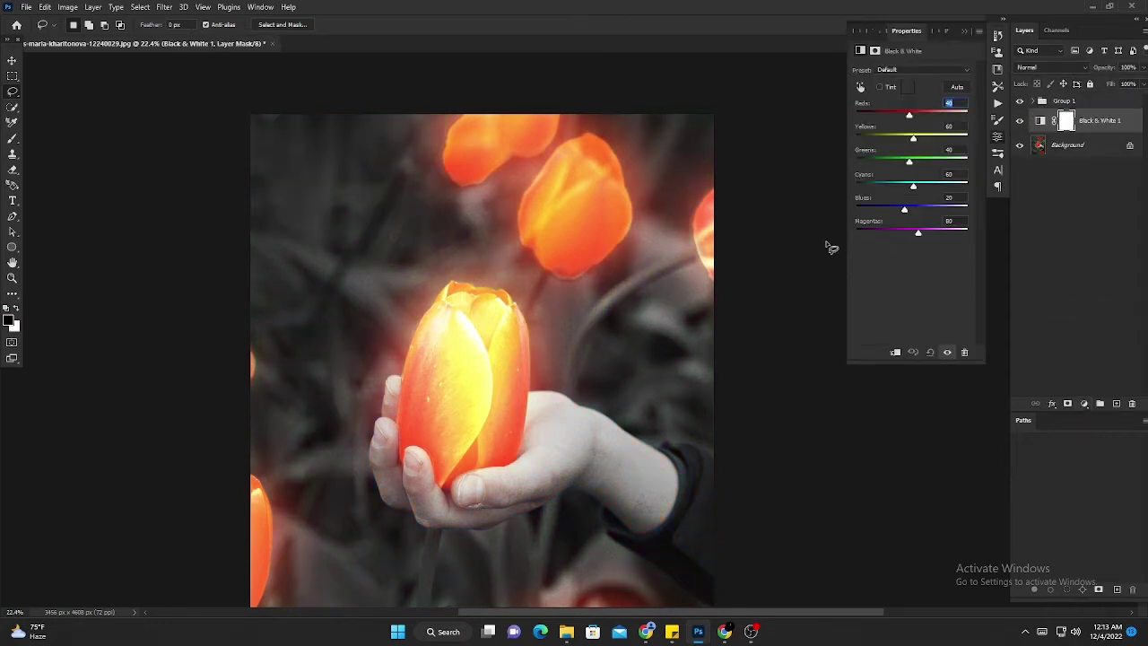
pyautogui.click(965, 32)
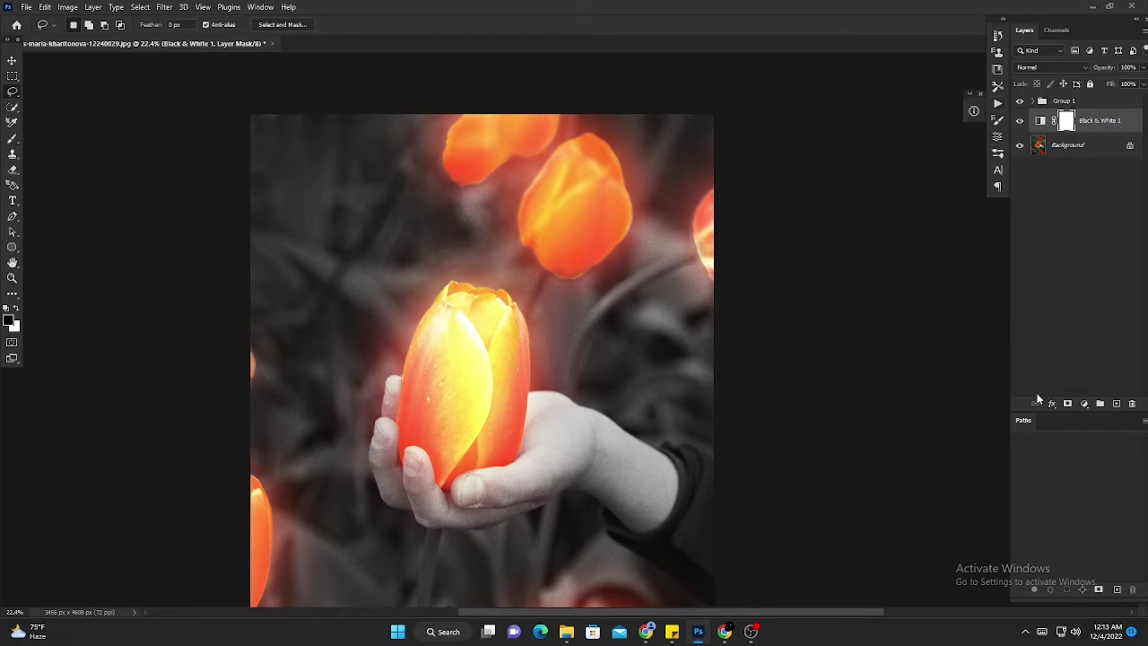
# Add a Brightness/Contrast layer with brightness about -124 and raised contrast, then zoom out
pyautogui.click(1087, 406)
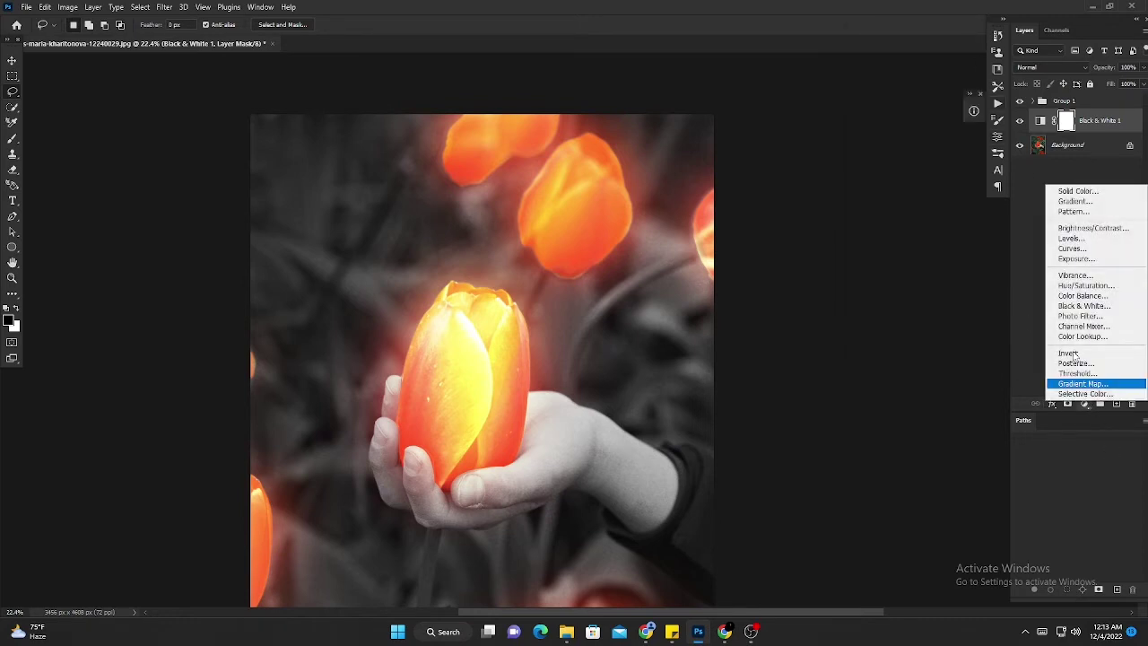
pyautogui.click(1092, 228)
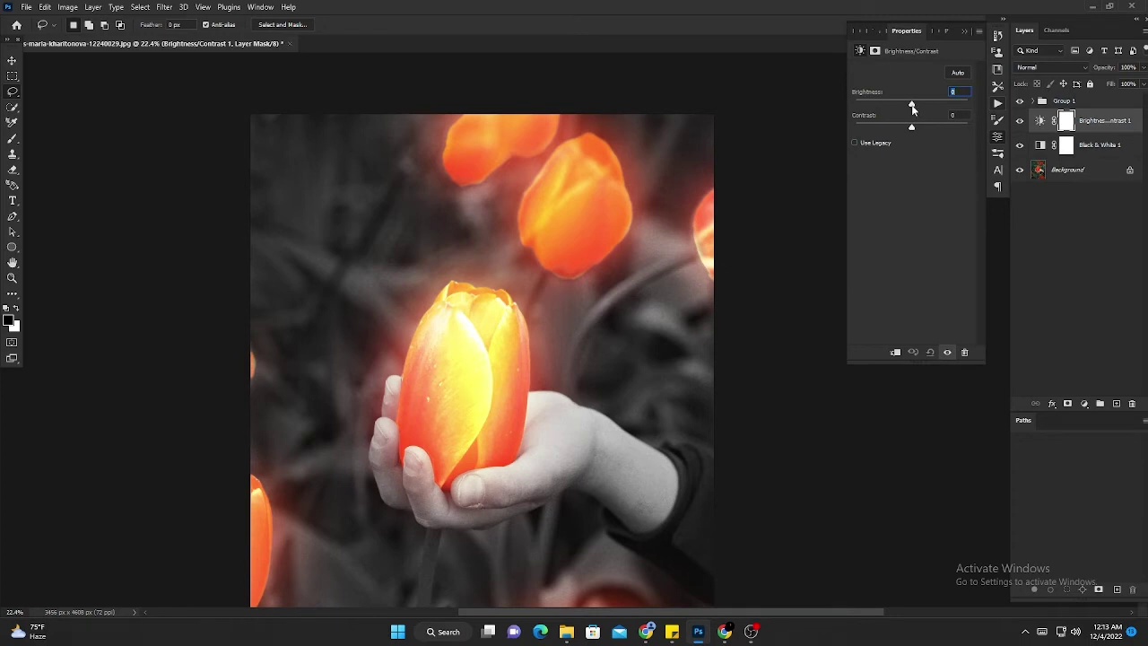
pyautogui.moveTo(911, 104); pyautogui.dragTo(852, 111)
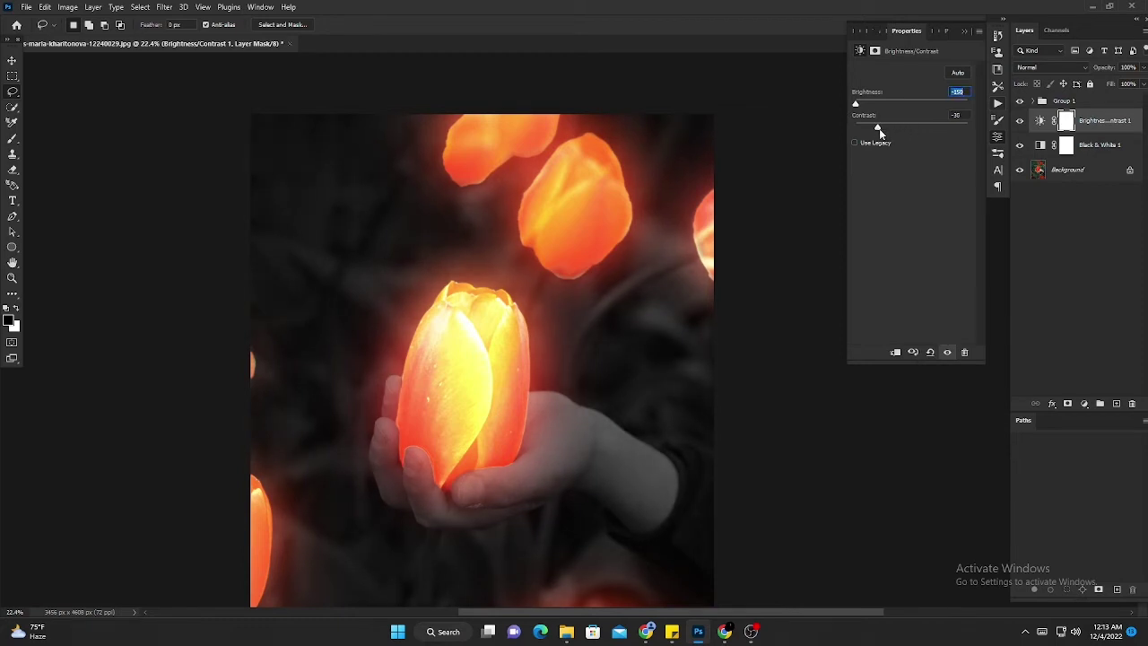
pyautogui.moveTo(879, 128)
pyautogui.mouseDown()
pyautogui.moveTo(949, 130)
pyautogui.moveTo(849, 145)
pyautogui.mouseUp()
pyautogui.moveTo(858, 102)
pyautogui.mouseDown()
pyautogui.moveTo(884, 106)
pyautogui.moveTo(866, 109)
pyautogui.mouseUp()
pyautogui.click(964, 31)
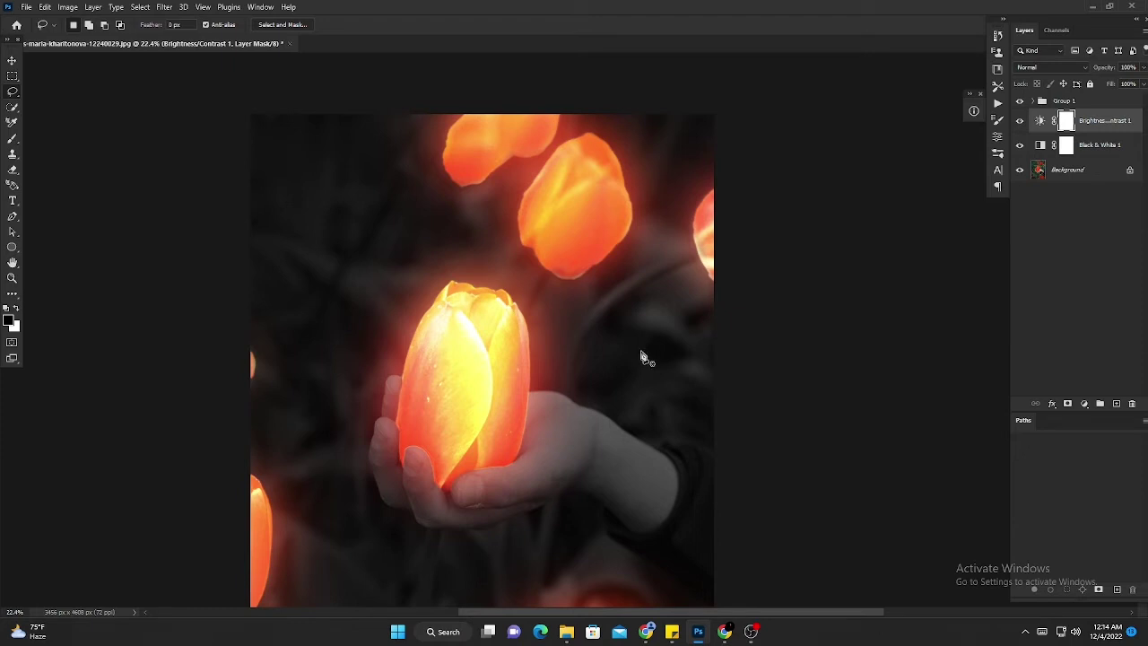
pyautogui.press('p')
pyautogui.hotkey('ctrl', 'space')
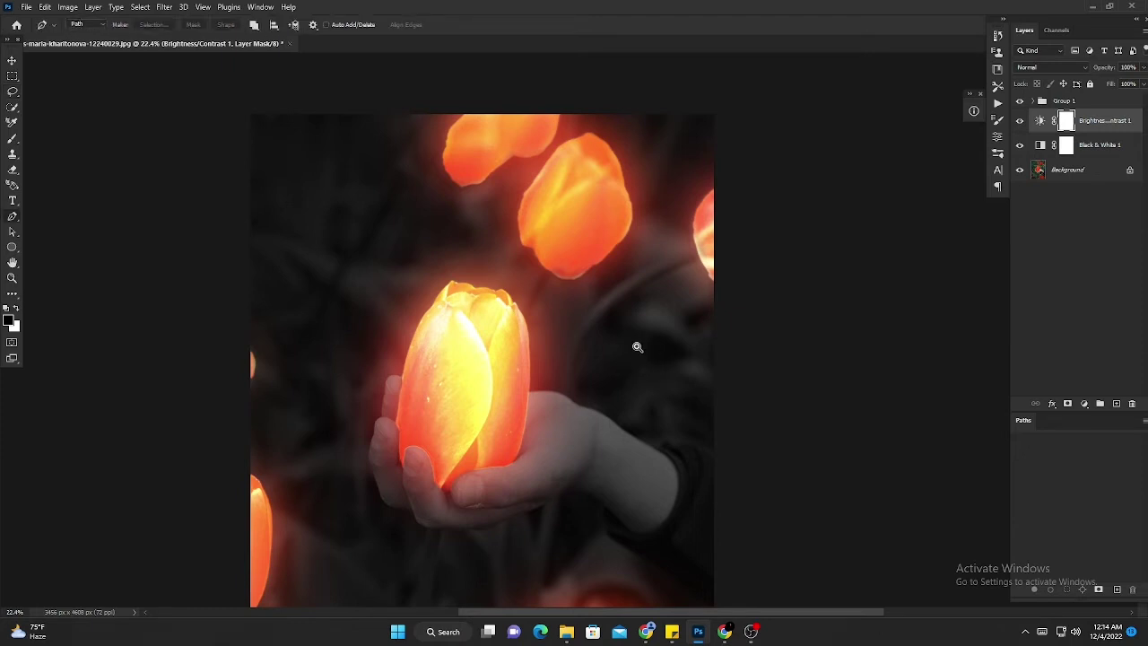
pyautogui.moveTo(636, 343)
pyautogui.mouseDown()
pyautogui.moveTo(607, 338)
pyautogui.moveTo(636, 338)
pyautogui.moveTo(616, 328)
pyautogui.mouseUp()
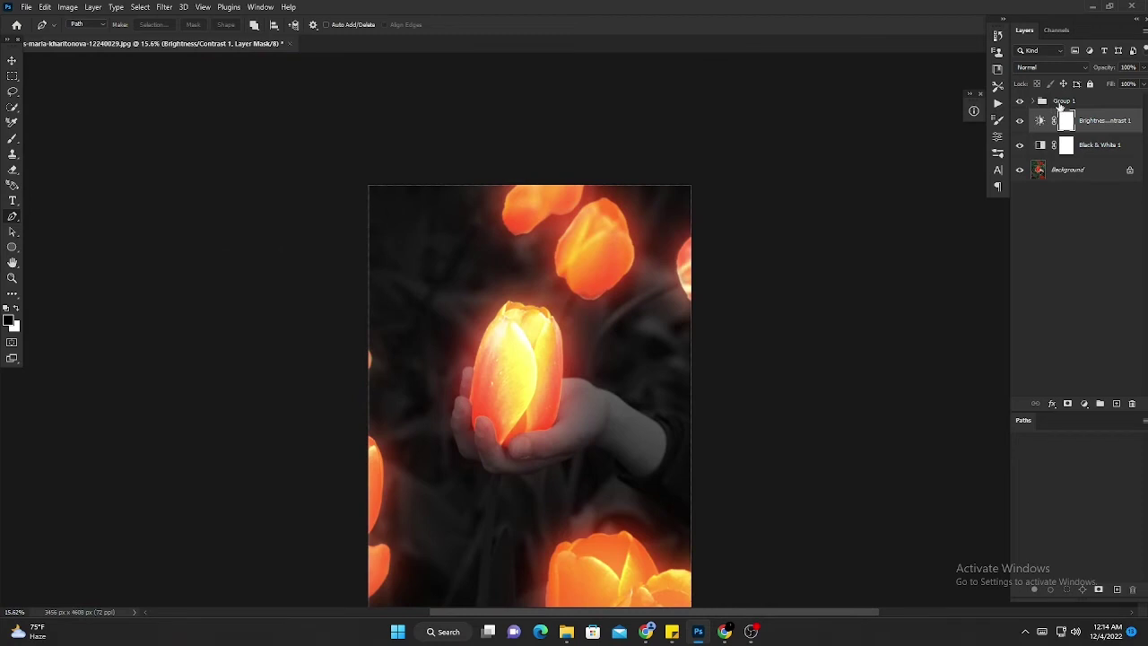
# Select Group 1, then add and delete an unwanted Brightness/Contrast 2 layer
pyautogui.click(1089, 104)
pyautogui.click(1085, 404)
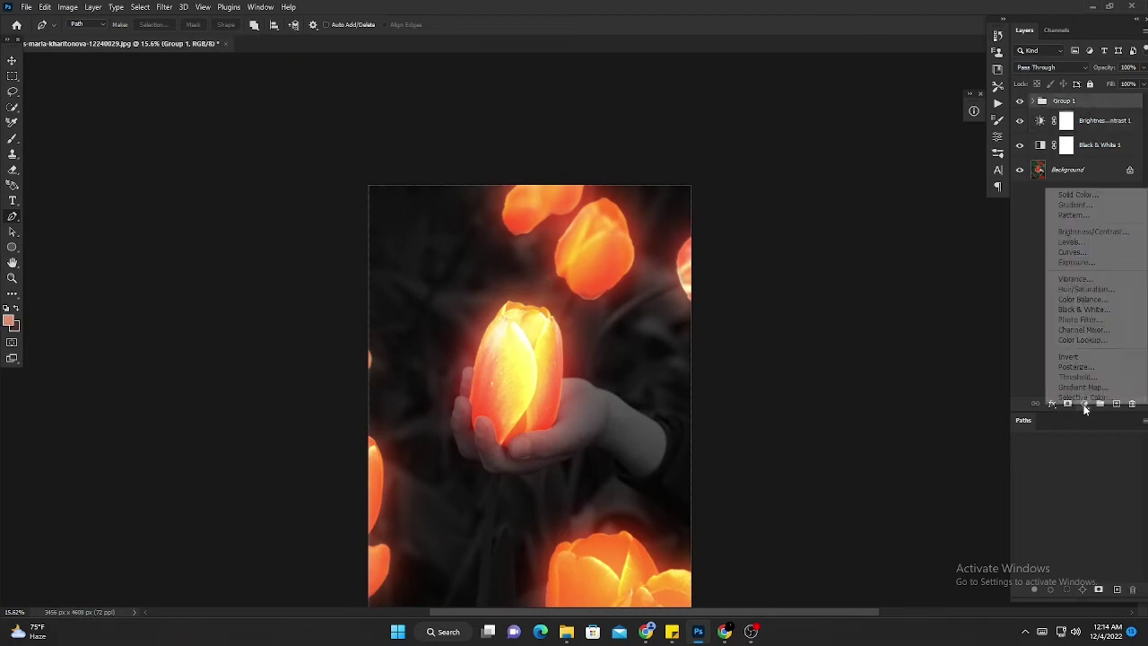
pyautogui.click(1068, 237)
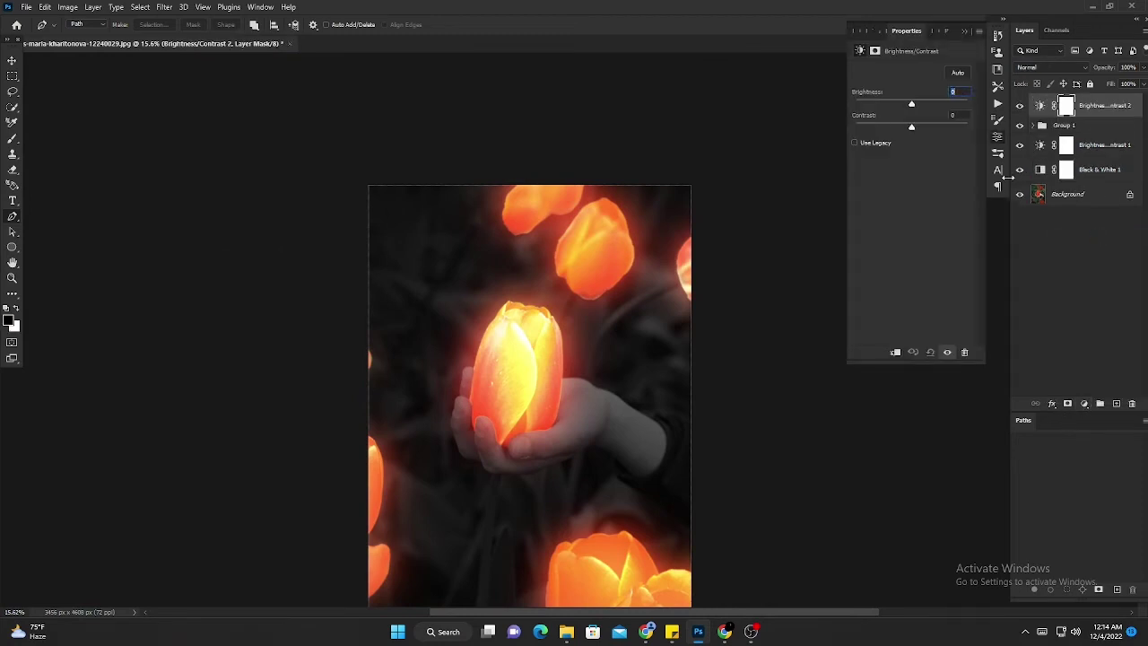
pyautogui.click(964, 31)
pyautogui.moveTo(1112, 108); pyautogui.dragTo(1131, 406)
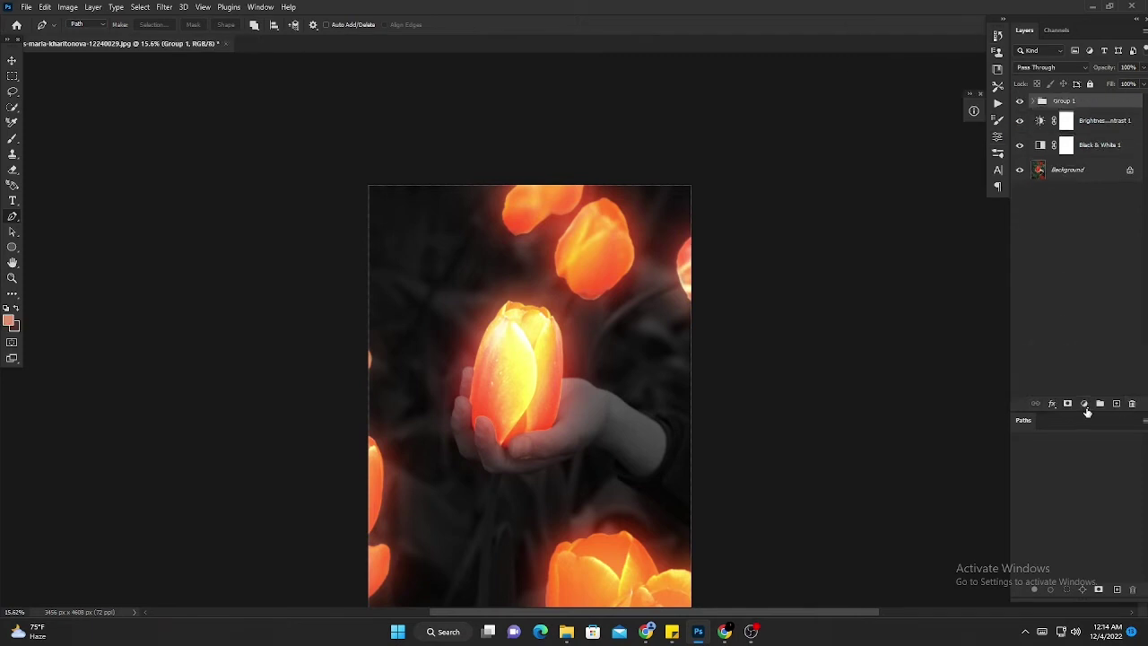
# Add a Hue/Saturation layer with Hue about -36 and Saturation +26
pyautogui.click(1085, 404)
pyautogui.click(1096, 500)
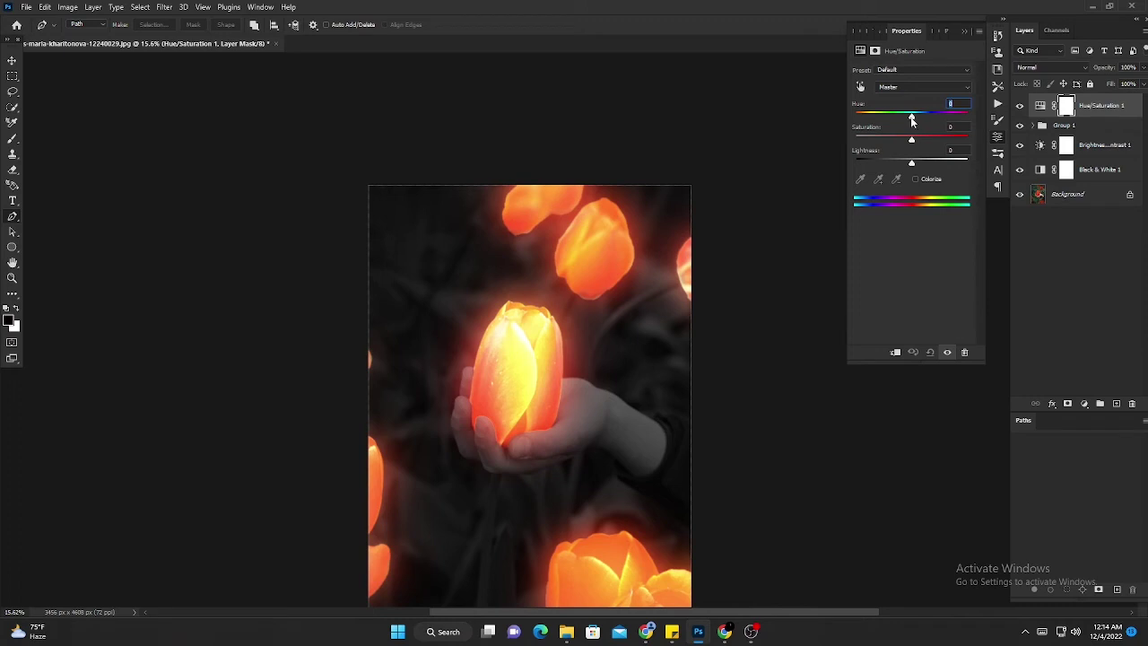
pyautogui.moveTo(912, 119); pyautogui.dragTo(898, 118)
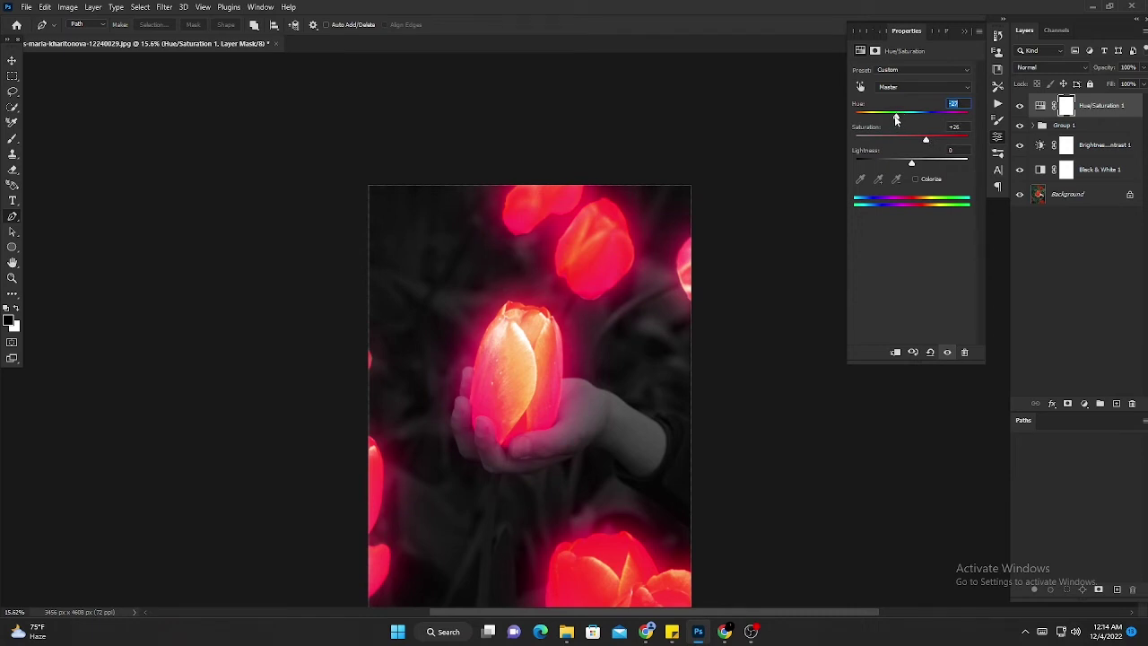
pyautogui.moveTo(896, 120); pyautogui.dragTo(880, 119)
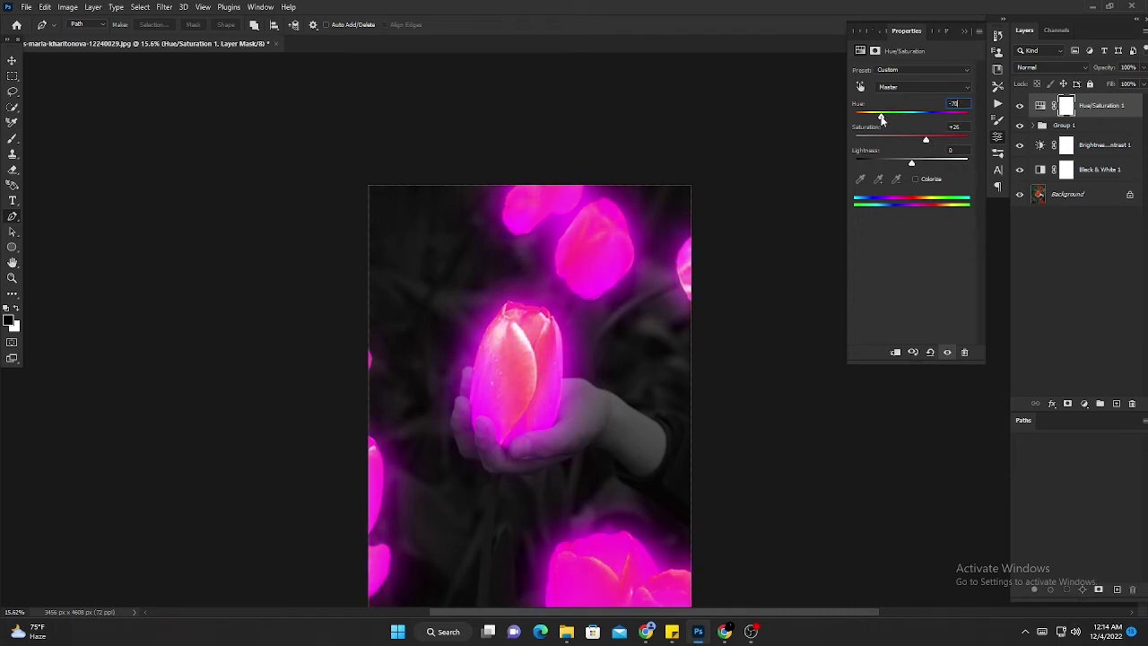
pyautogui.moveTo(884, 120); pyautogui.dragTo(887, 120)
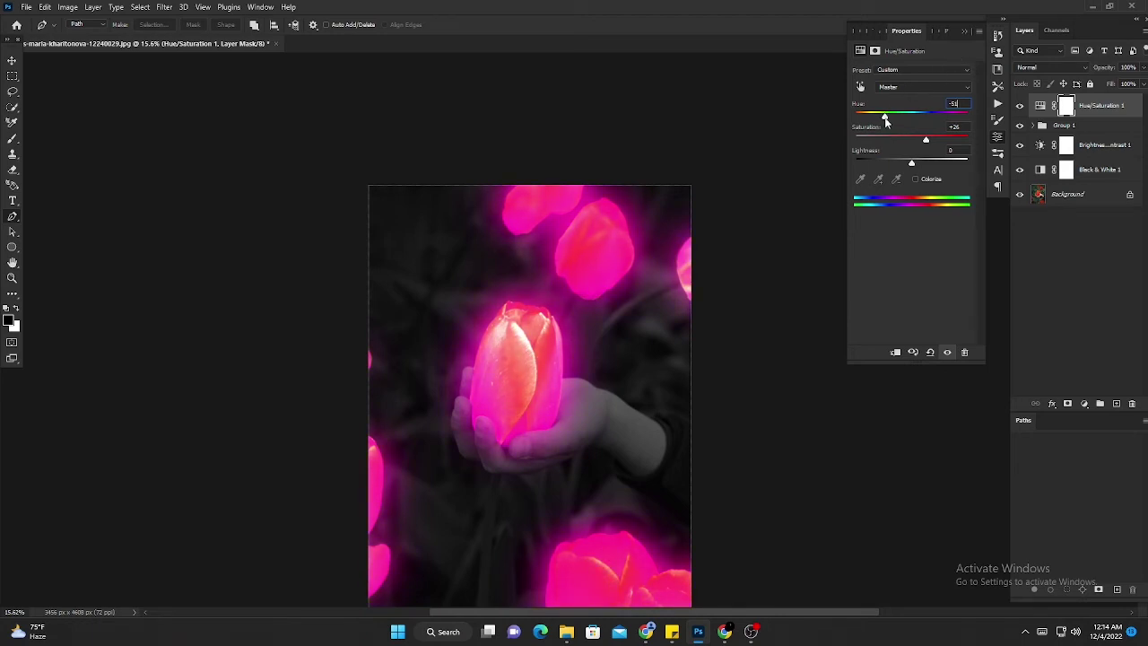
pyautogui.moveTo(885, 121)
pyautogui.mouseDown()
pyautogui.moveTo(898, 118)
pyautogui.moveTo(882, 124)
pyautogui.moveTo(893, 126)
pyautogui.mouseUp()
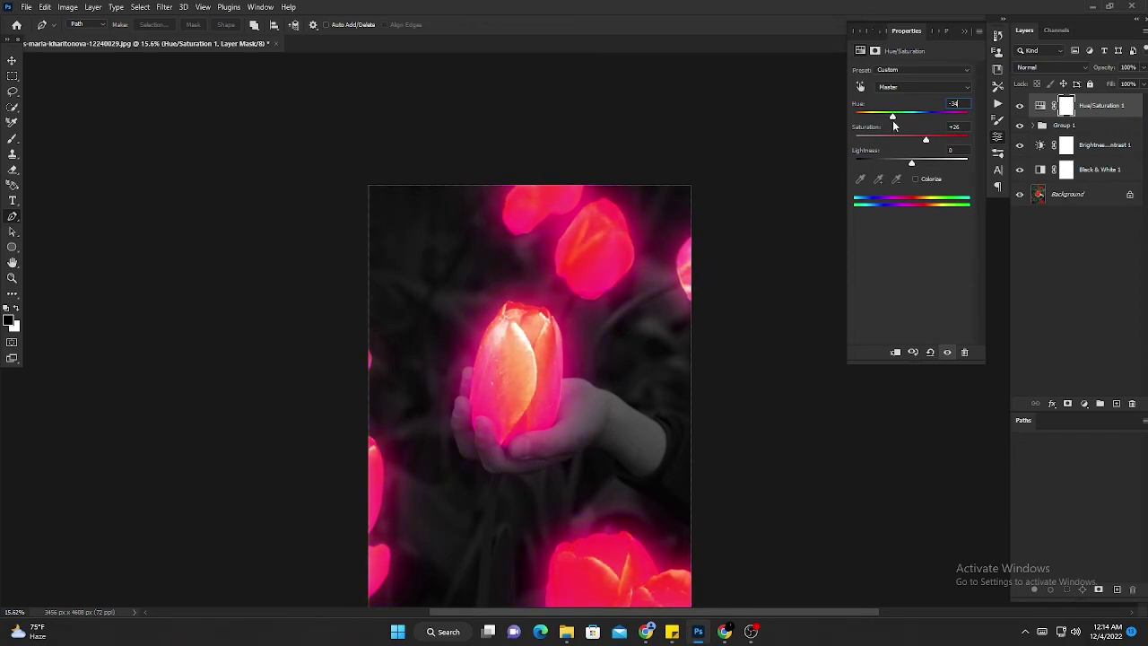
# Select Hue/Saturation 1, Group 1 and both adjustment layers and group them with Ctrl+G
pyautogui.click(1034, 126)
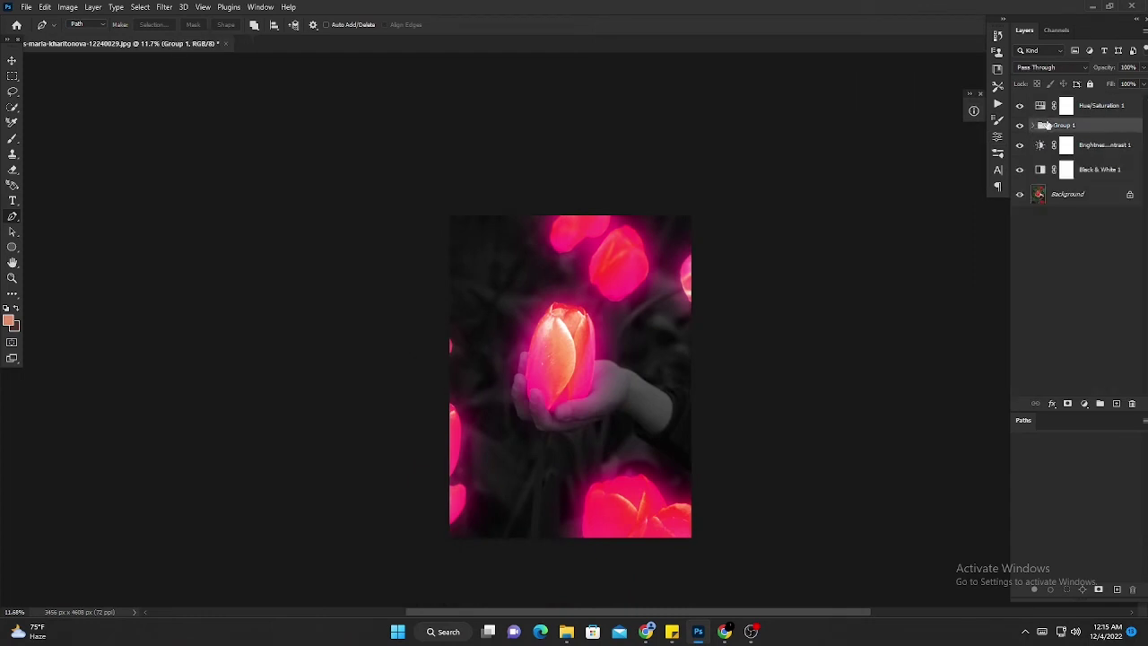
pyautogui.click(1093, 106)
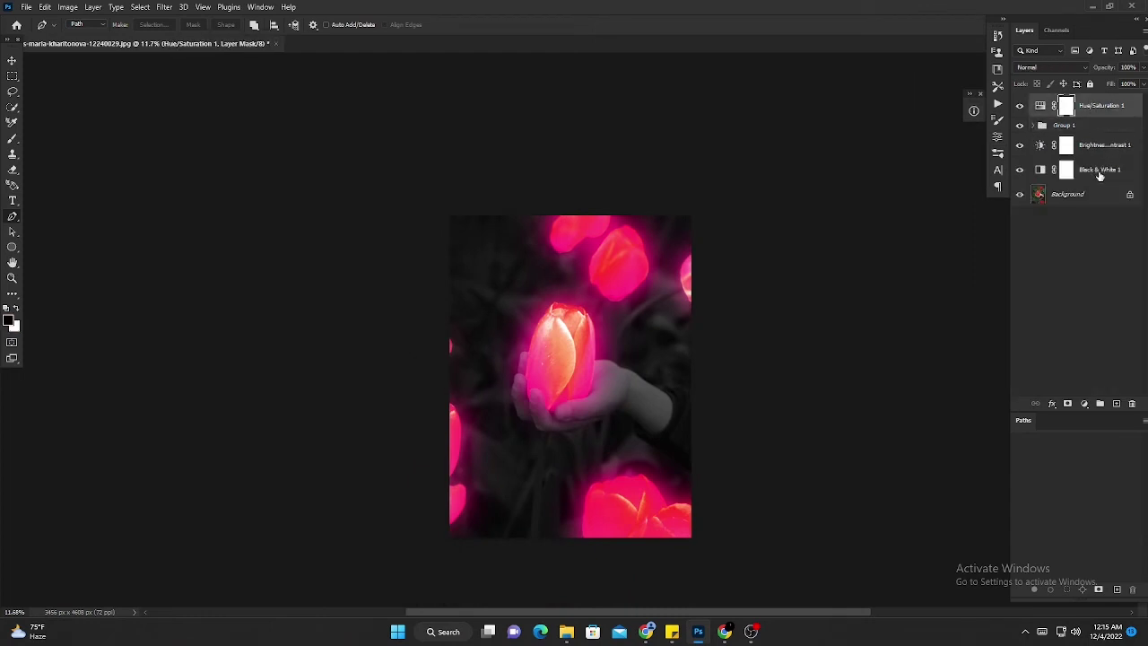
pyautogui.hotkey('ctrl', 'z')
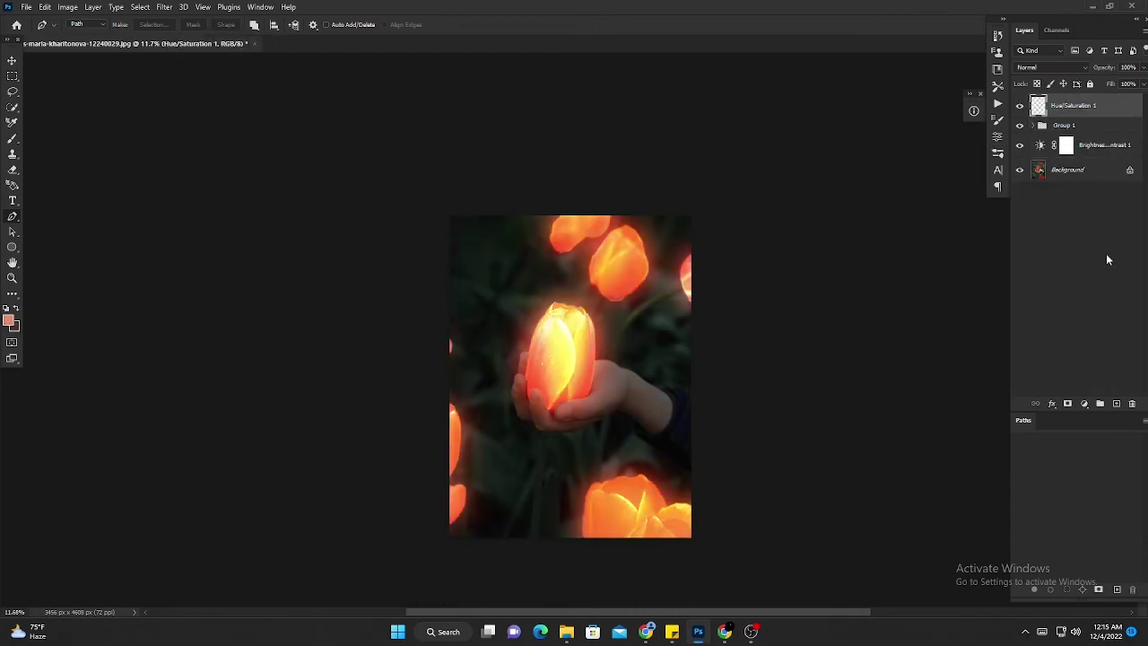
pyautogui.hotkey('ctrl', 'shift', 'z')
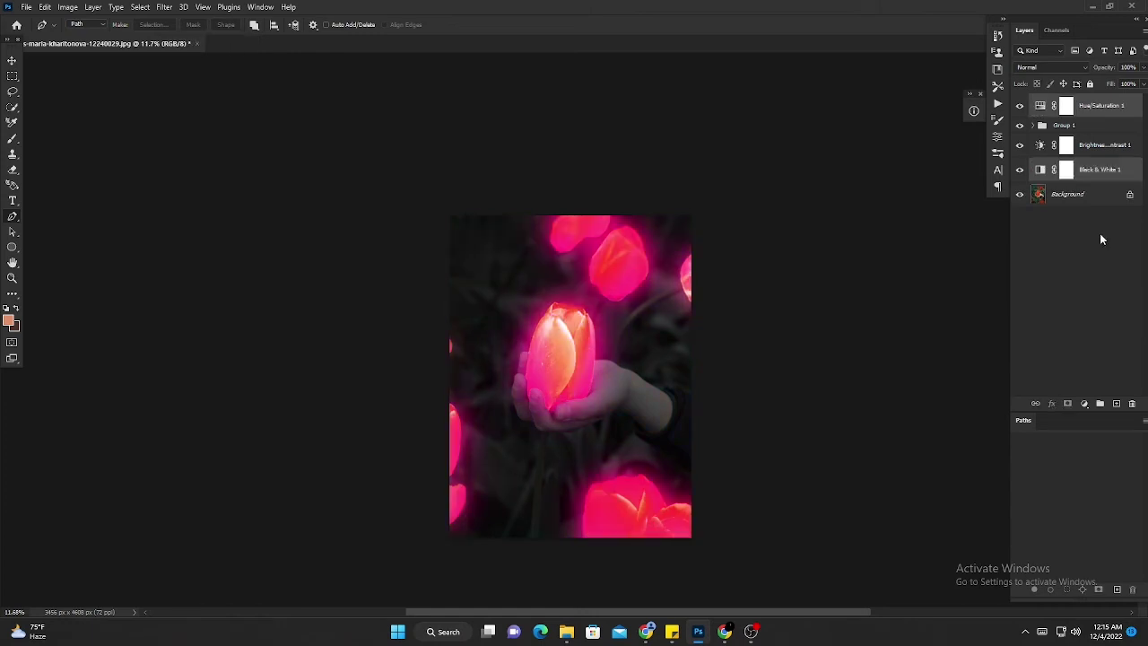
pyautogui.keyDown('shift'); pyautogui.click(1084, 177); pyautogui.keyUp('shift')
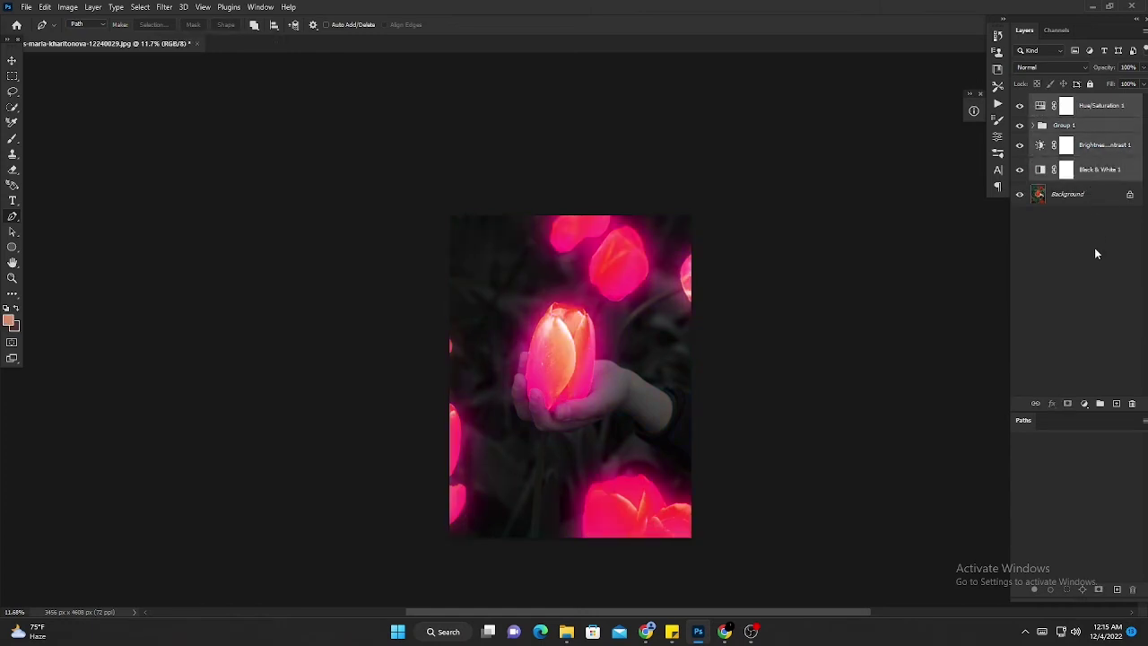
pyautogui.hotkey('ctrl', 'g')
# Toggle Group 2's visibility twice to compare the image before and after
pyautogui.click(1020, 101)
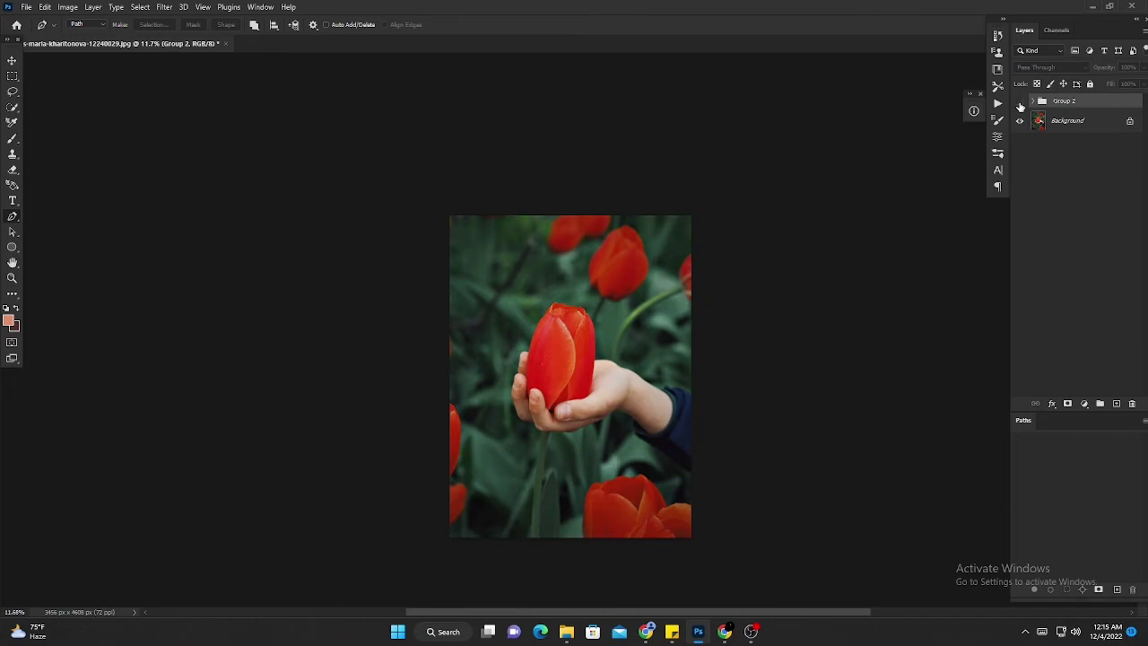
pyautogui.click(1020, 101)
pyautogui.click(1020, 102)
pyautogui.click(1020, 101)
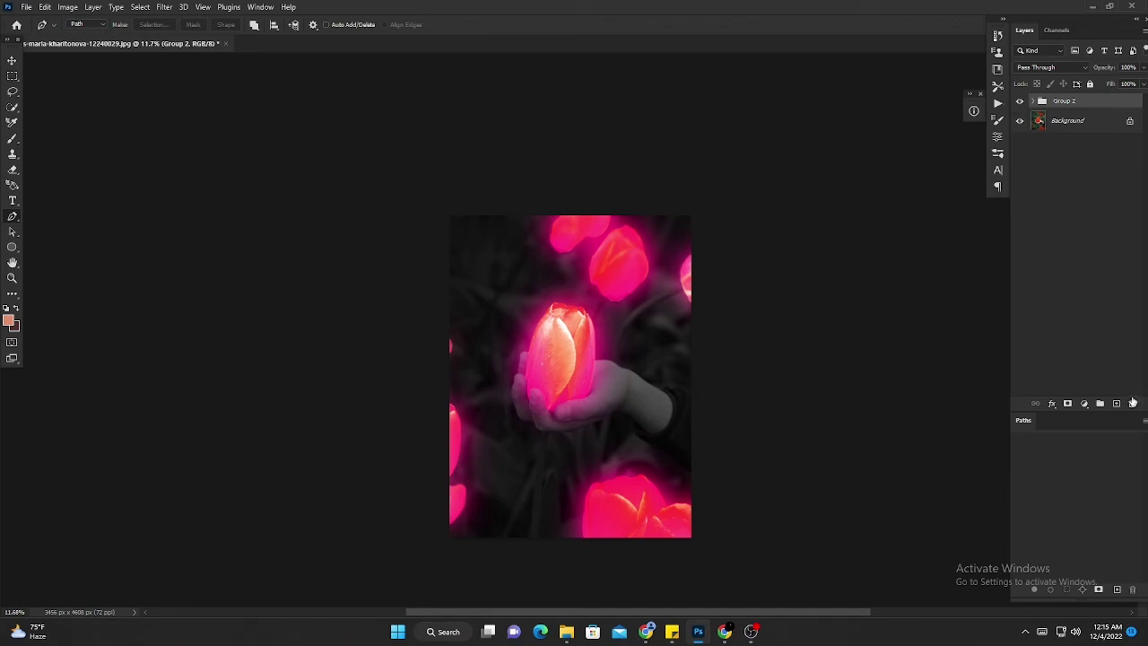
pyautogui.click(1084, 404)
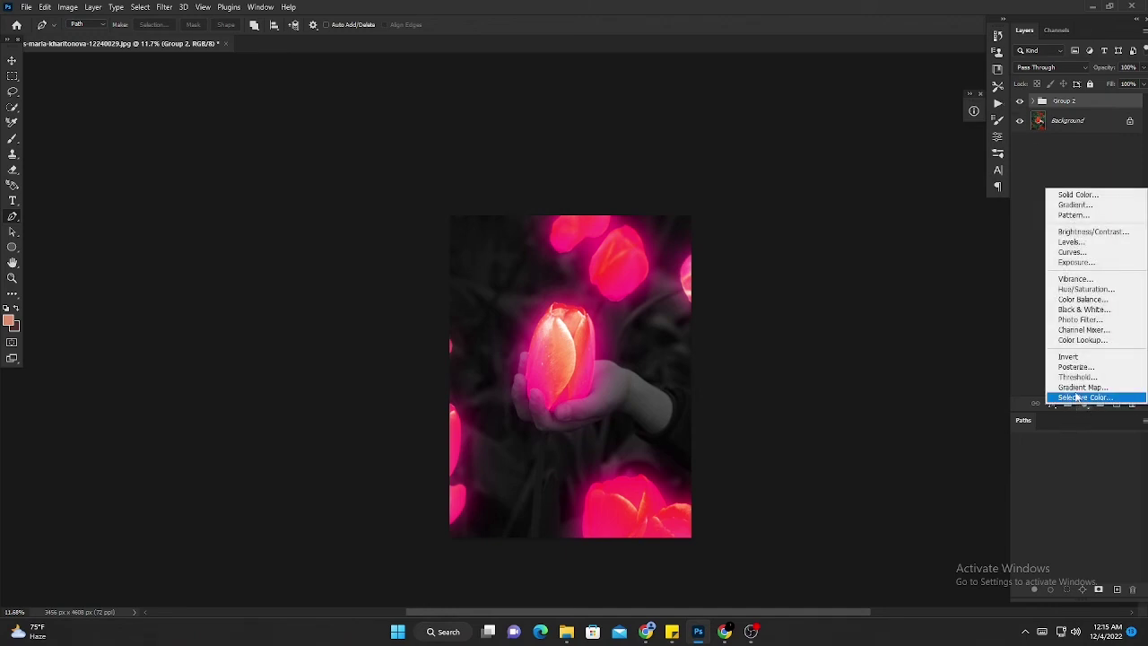
# Add a Color Lookup layer, try 3Strip.look, then settle on FallColors.look
pyautogui.click(1085, 340)
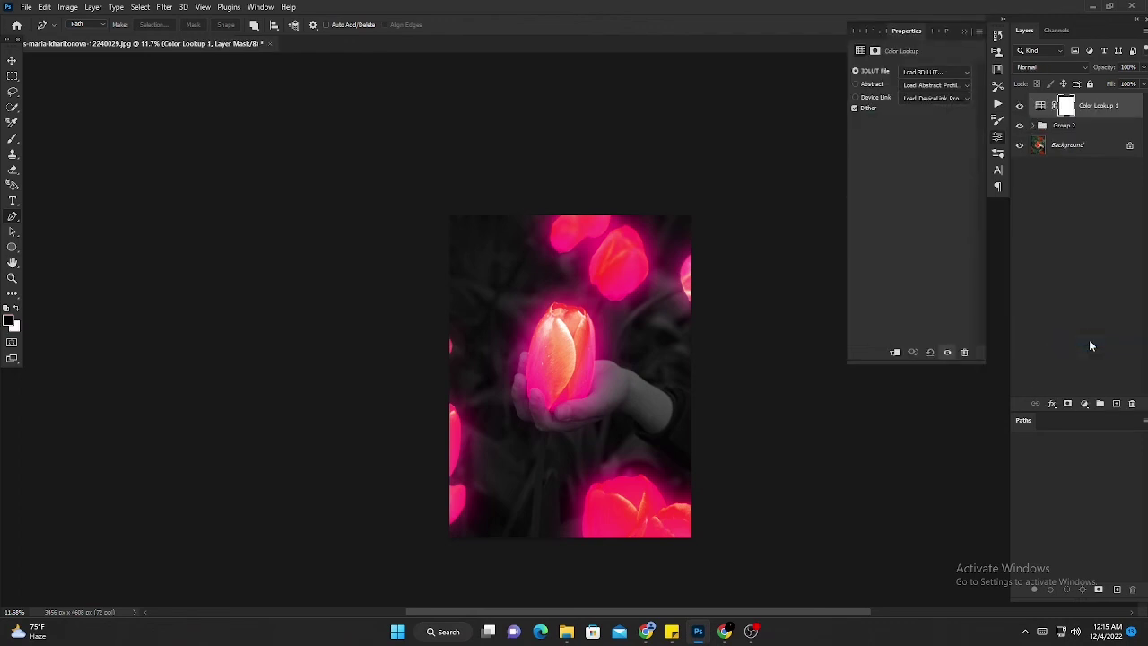
pyautogui.click(965, 73)
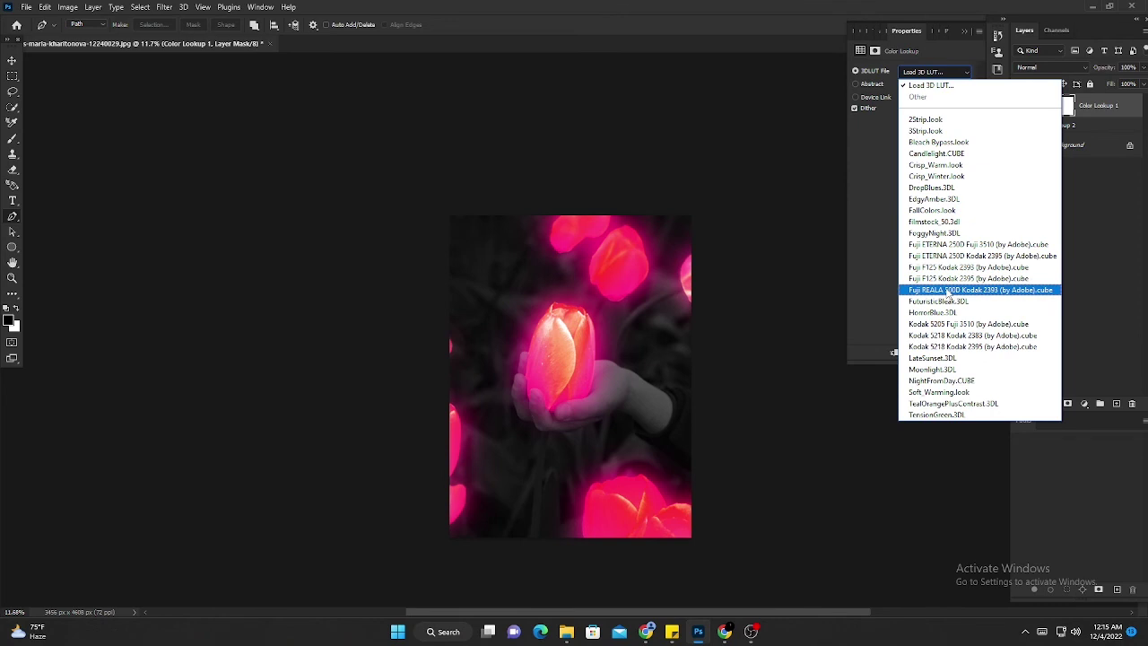
pyautogui.click(924, 131)
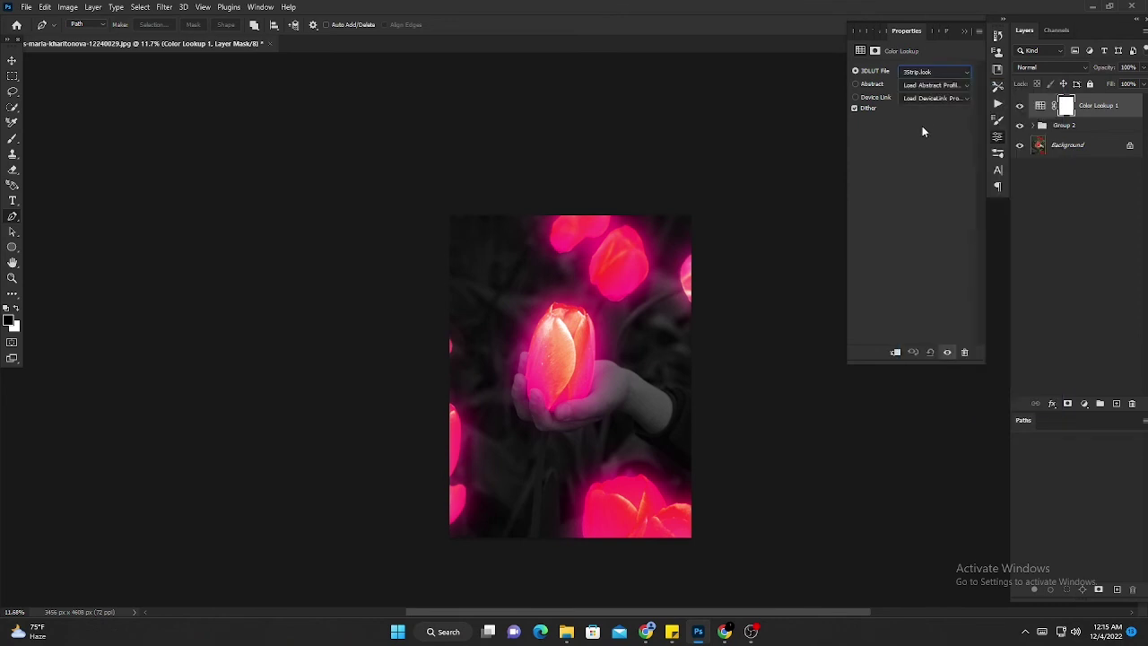
pyautogui.click(967, 74)
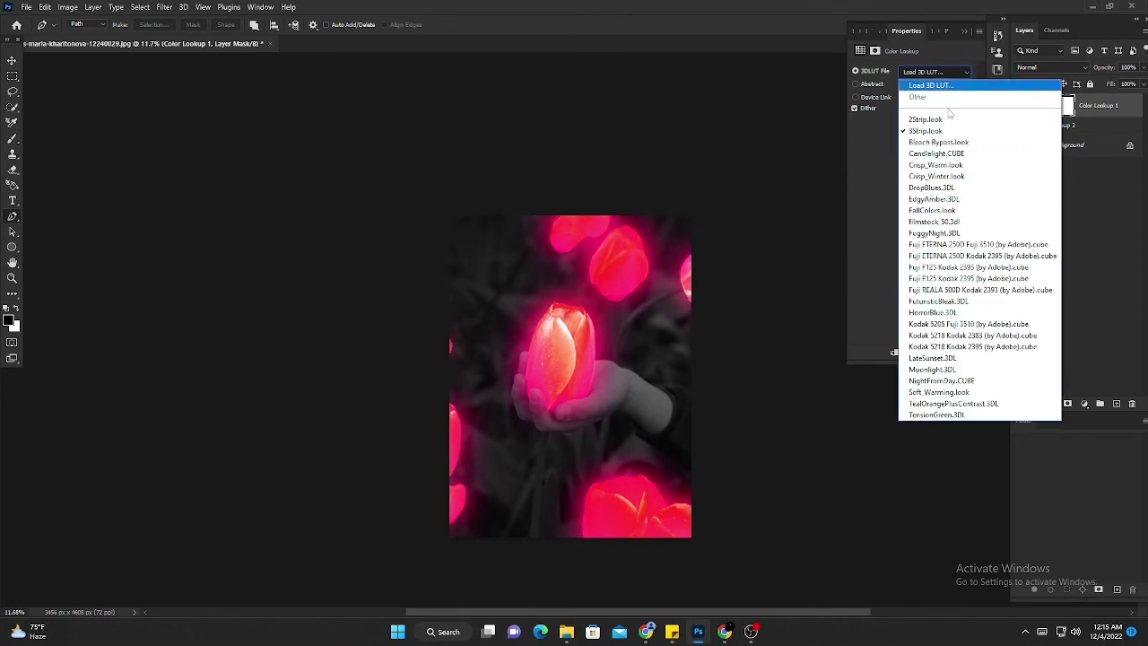
pyautogui.click(946, 212)
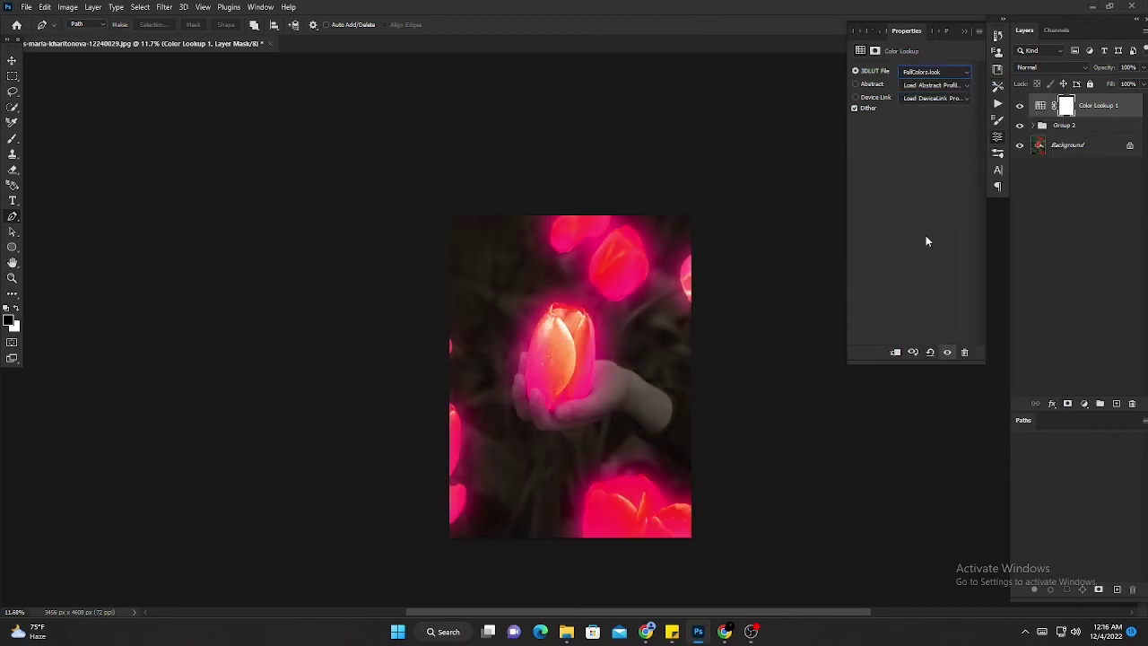
pyautogui.click(965, 31)
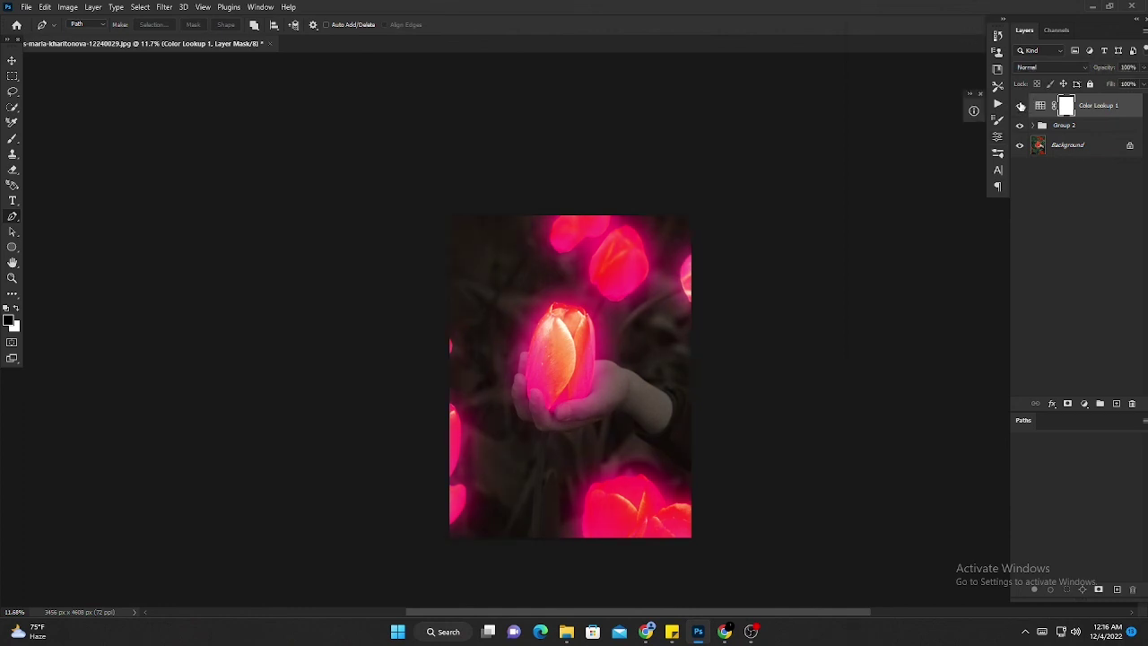